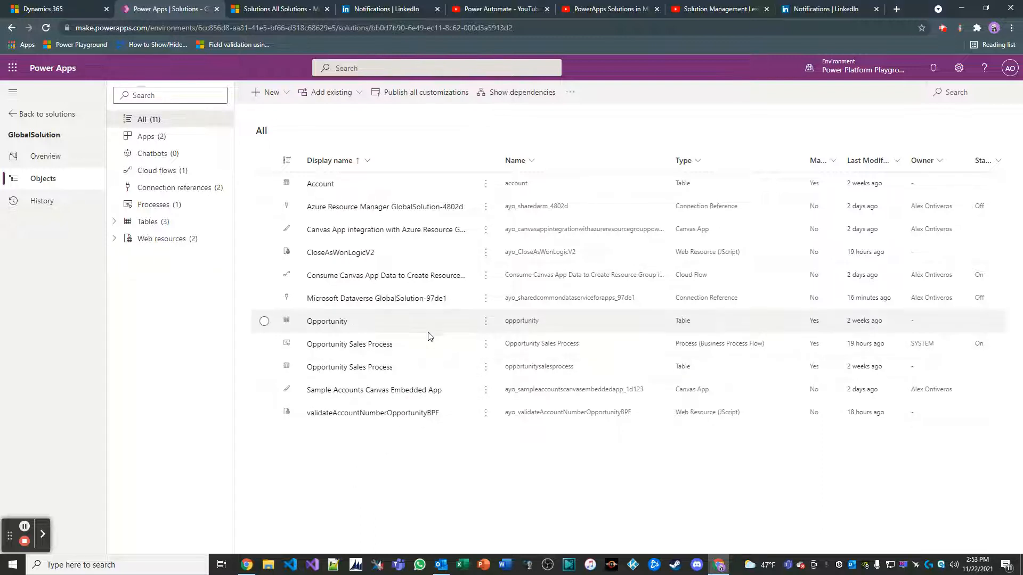
# - Create an instant cloud flow with the "Manually trigger a flow" trigger and name it "Create activities for child contacts - Accounts"
pyautogui.click(282, 96)
pyautogui.moveTo(296, 133)
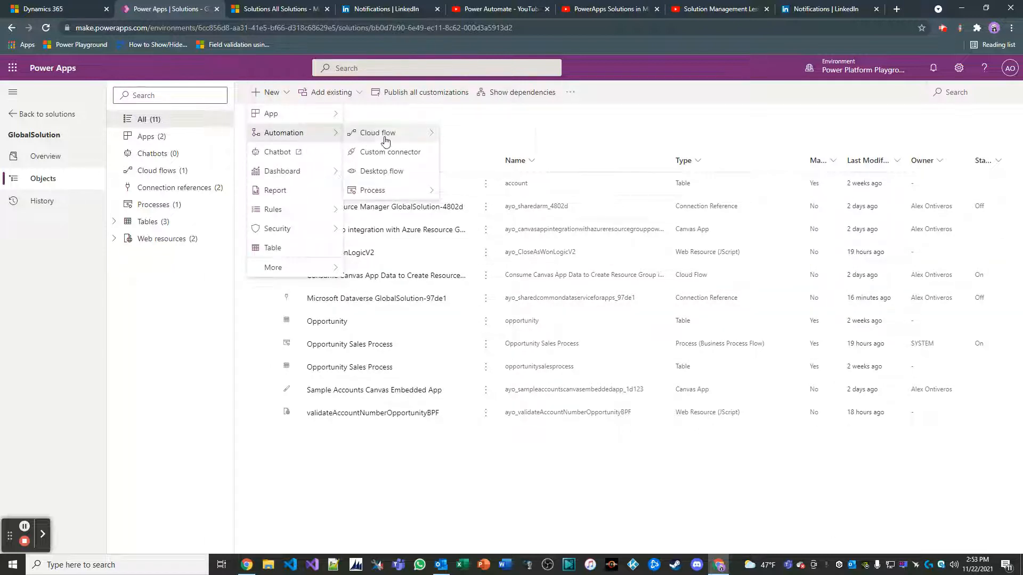
pyautogui.moveTo(397, 134)
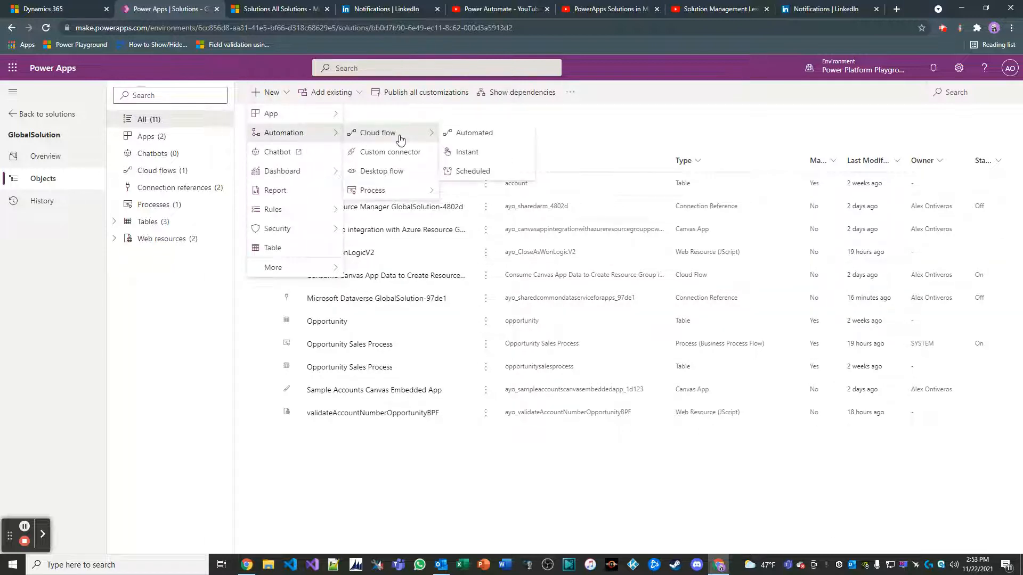
pyautogui.click(472, 153)
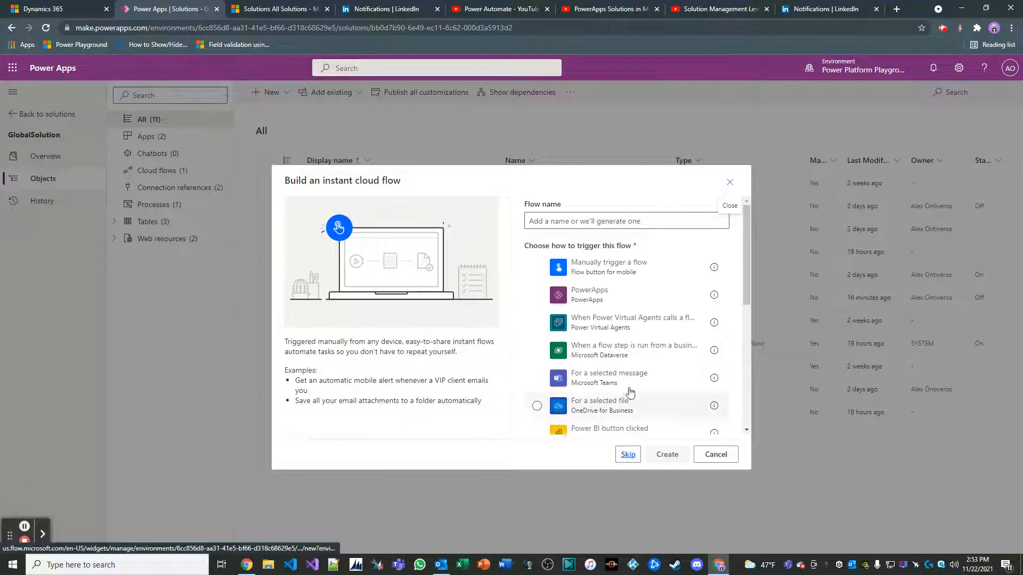
pyautogui.click(572, 269)
pyautogui.click(661, 459)
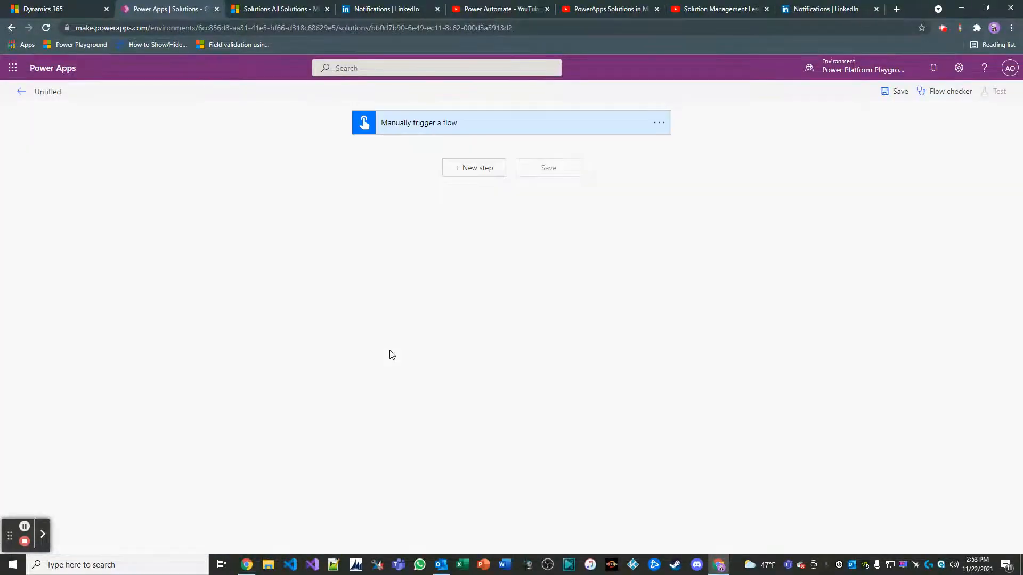
pyautogui.click(53, 91)
pyautogui.write('create activities for child contacts - Accounts')
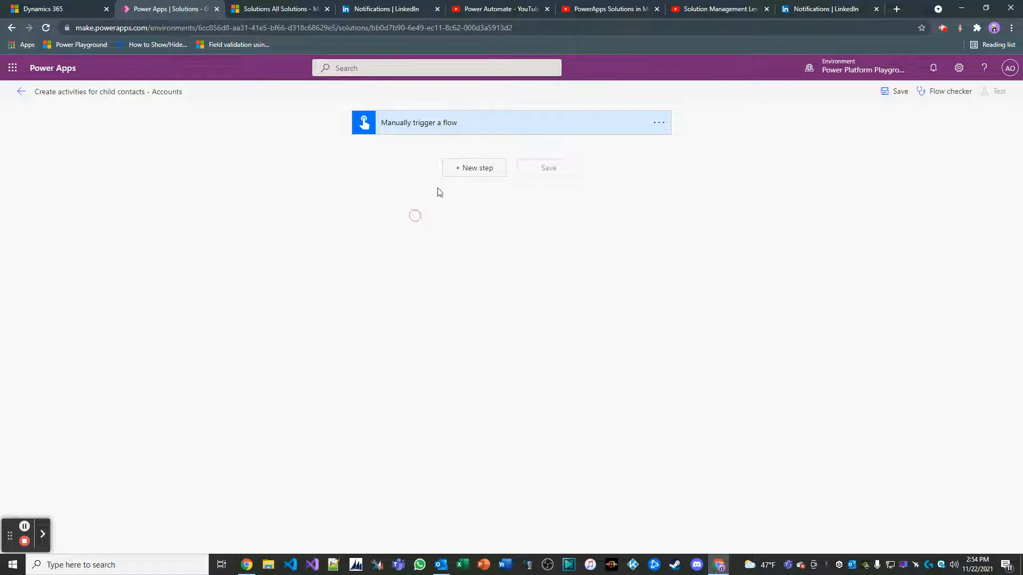
# - Add a Microsoft Dataverse List rows action after the trigger and rename it "List the Accounts in the DB"
pyautogui.click(475, 168)
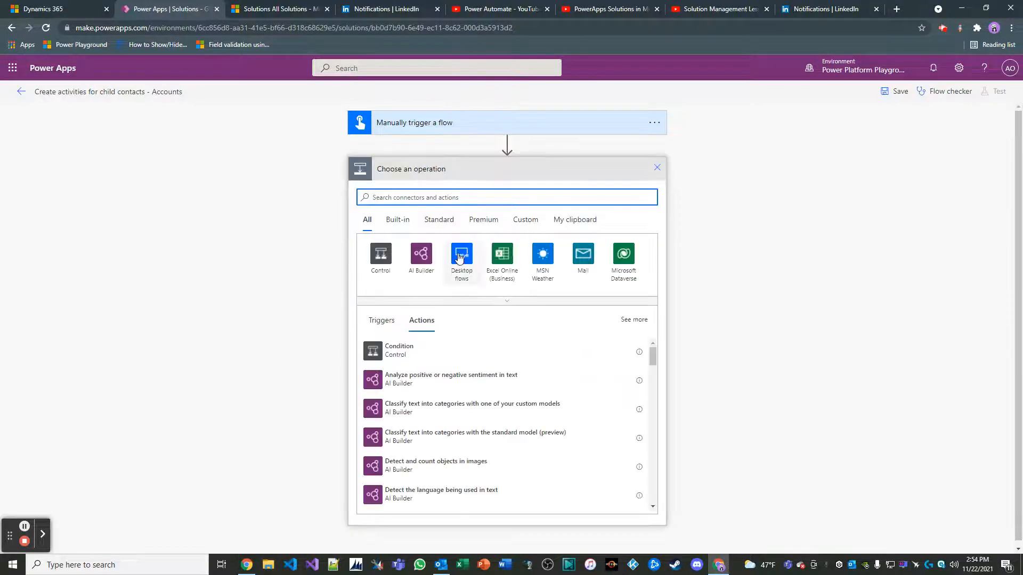
pyautogui.write('lsst rows')
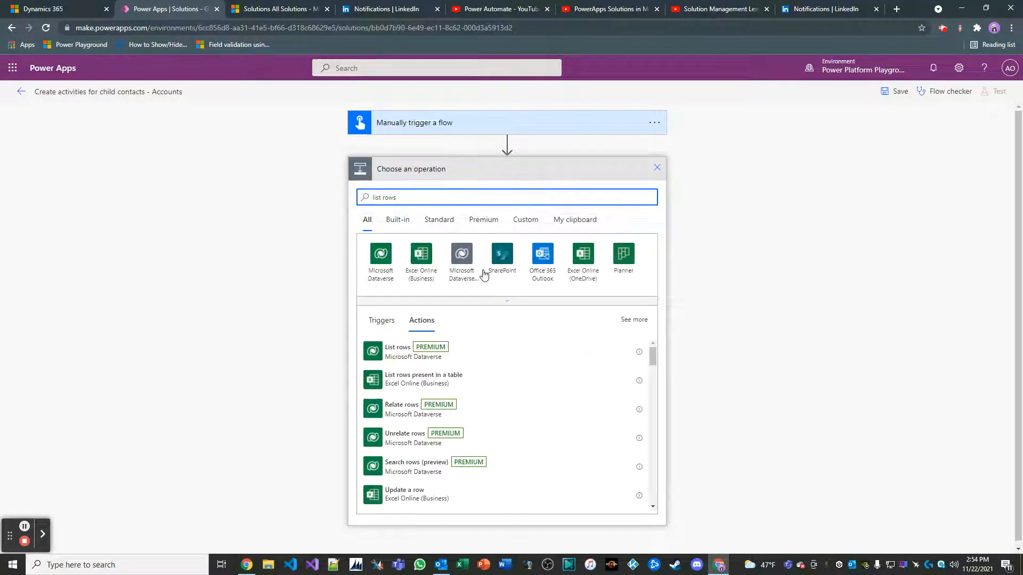
pyautogui.click(432, 348)
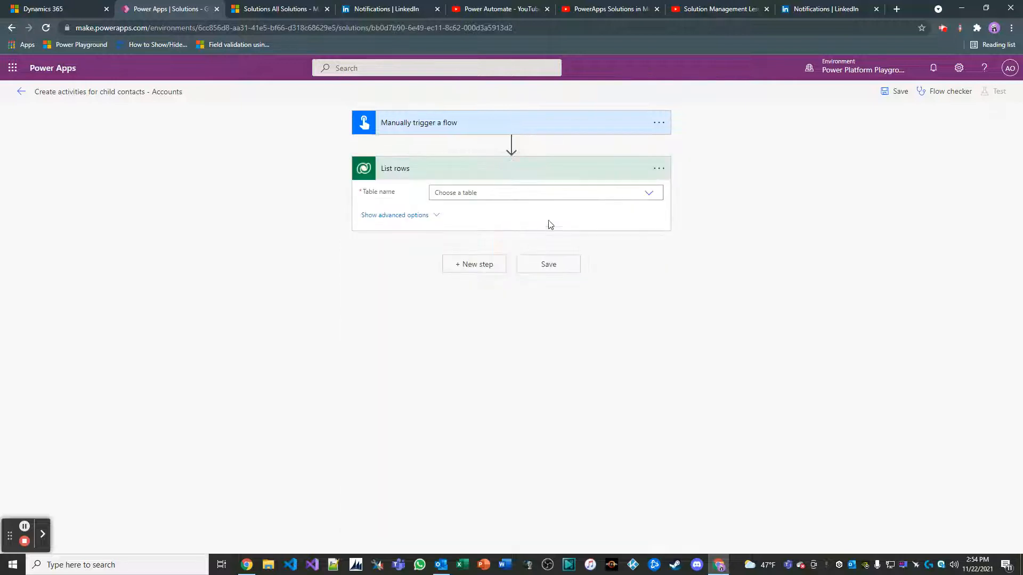
pyautogui.click(658, 168)
pyautogui.click(681, 186)
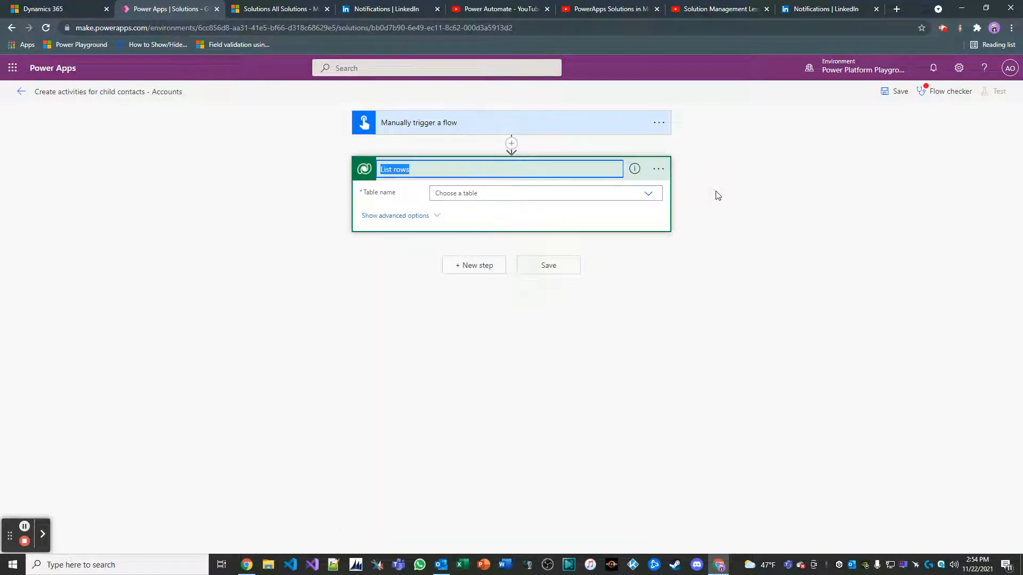
pyautogui.write('List the Accou')
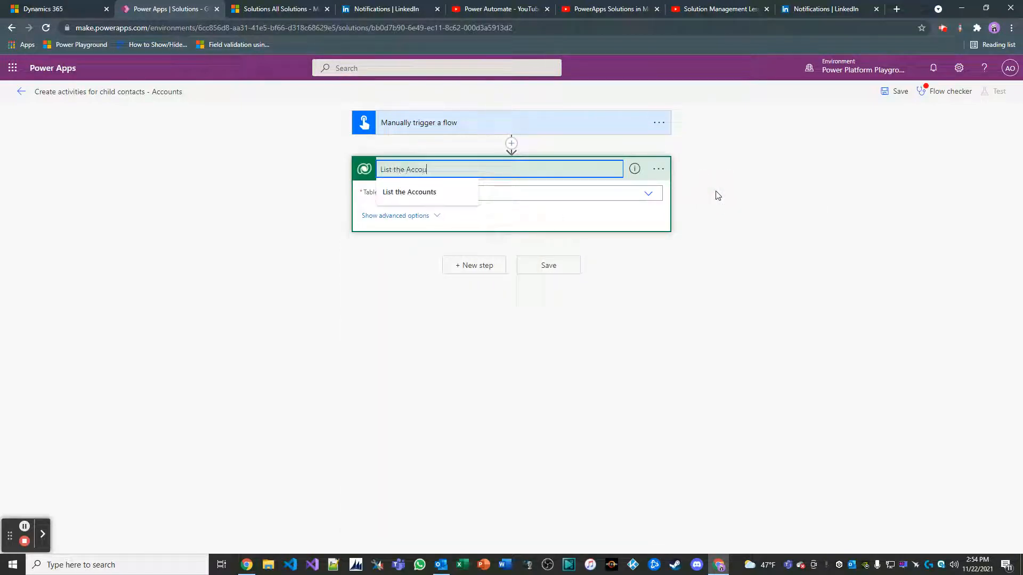
pyautogui.write('nts in the DB')
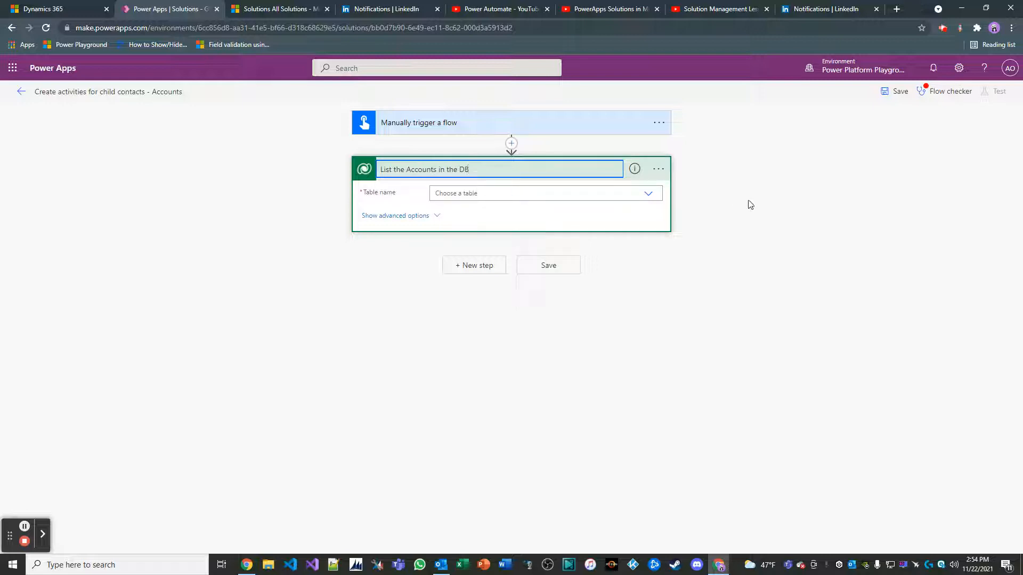
# - Set the table of the "List the Accounts in the DB" action to Accounts
pyautogui.click(564, 196)
pyautogui.write('accoun')
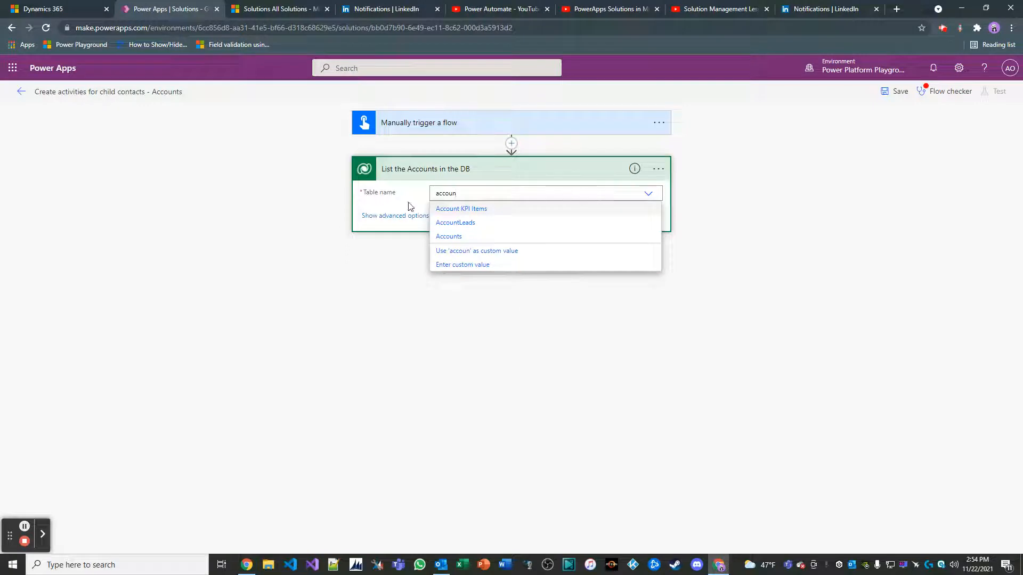
pyautogui.click(448, 236)
# - Add an Apply to each control as a new step after the account listing
pyautogui.click(463, 265)
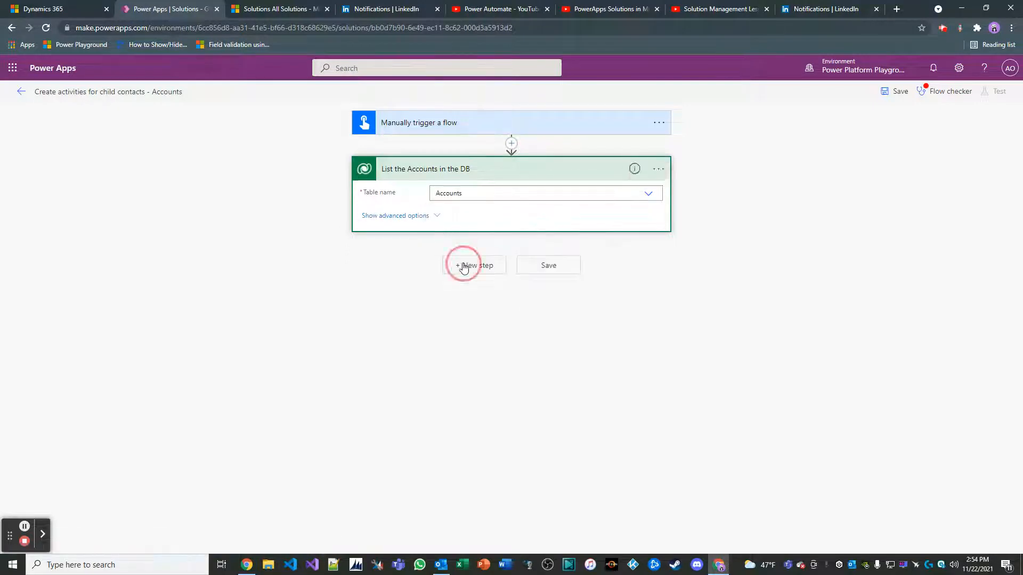
pyautogui.write('app')
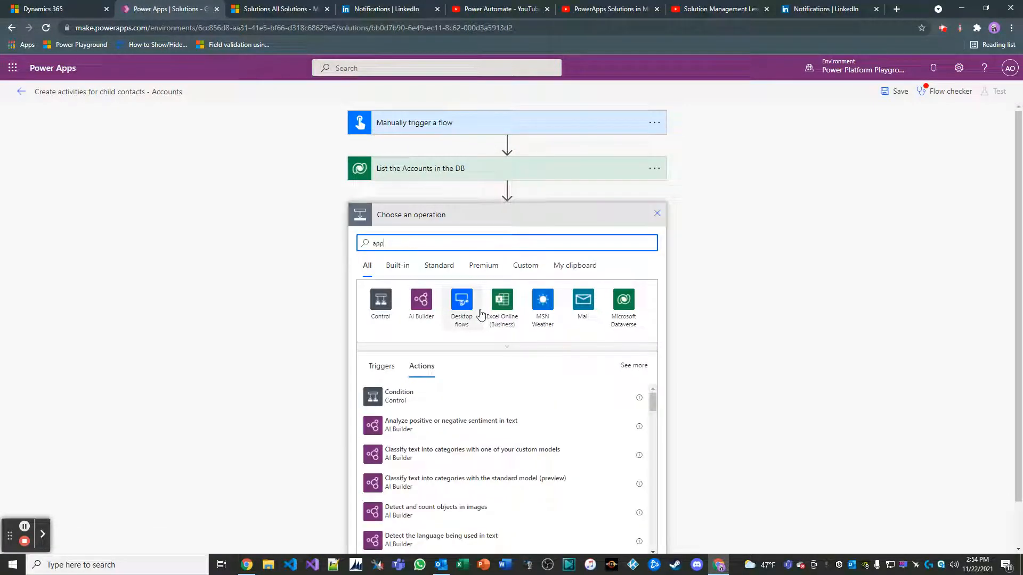
pyautogui.write('ly to each')
pyautogui.press('BackSpace')
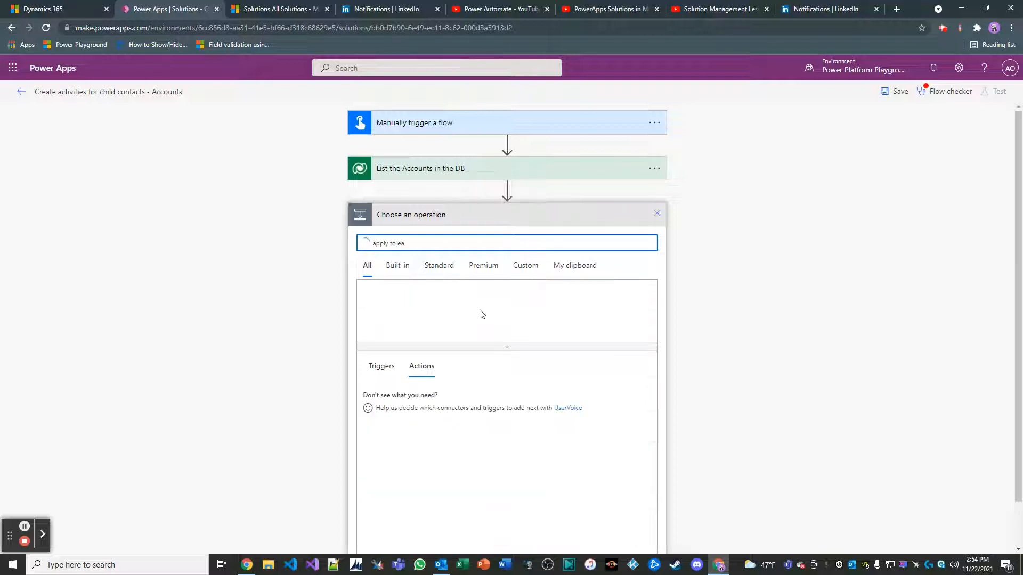
pyautogui.write('cgh')
pyautogui.press('BackSpace')
pyautogui.press('BackSpace')
pyautogui.write('h')
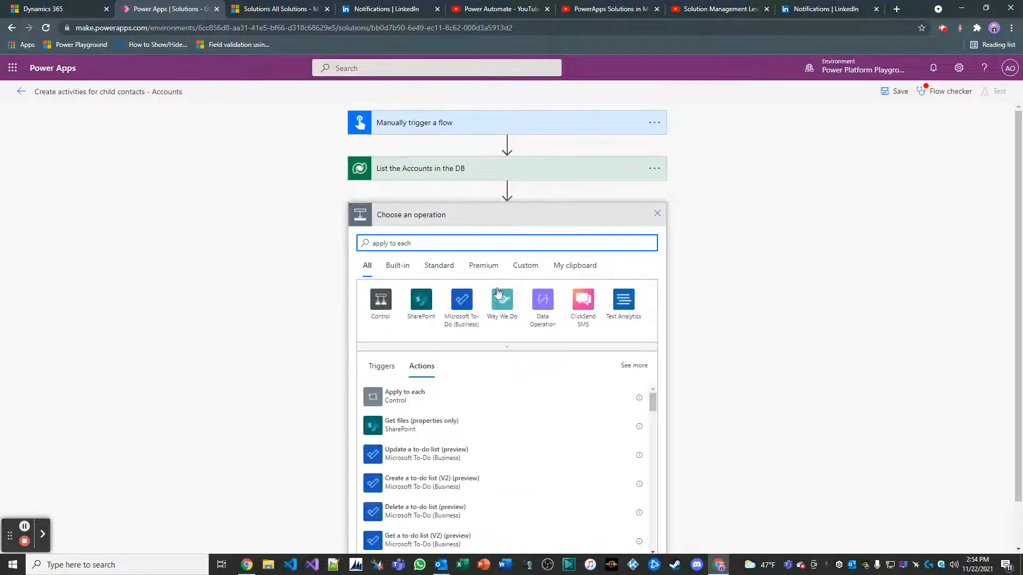
pyautogui.click(462, 389)
# - Rename the loop "For each account list the associated contacts" and feed it the value output of "List the Accounts in the DB"
pyautogui.click(658, 215)
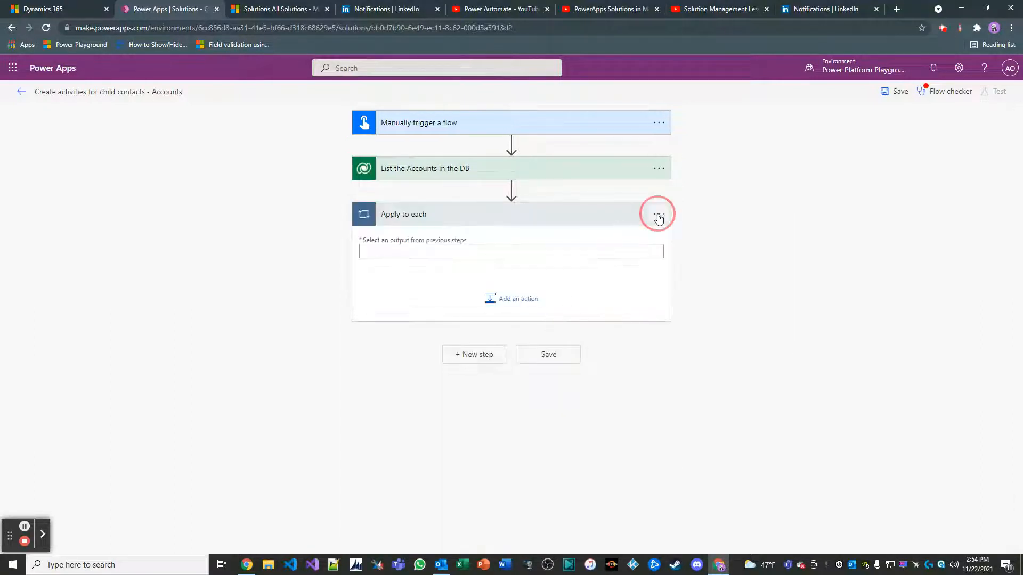
pyautogui.click(701, 231)
pyautogui.write('Fo')
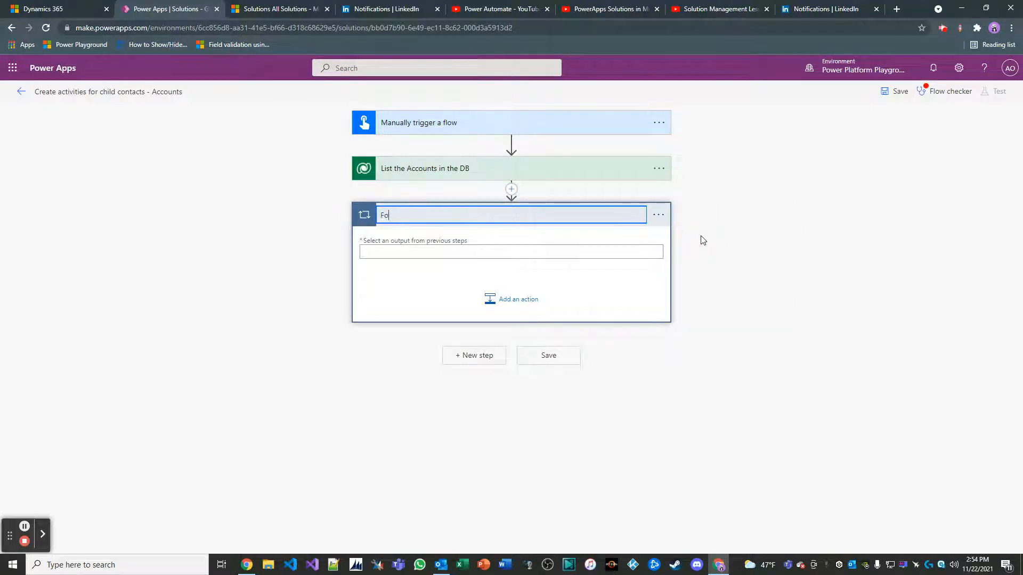
pyautogui.write('r each account list the associated contacts')
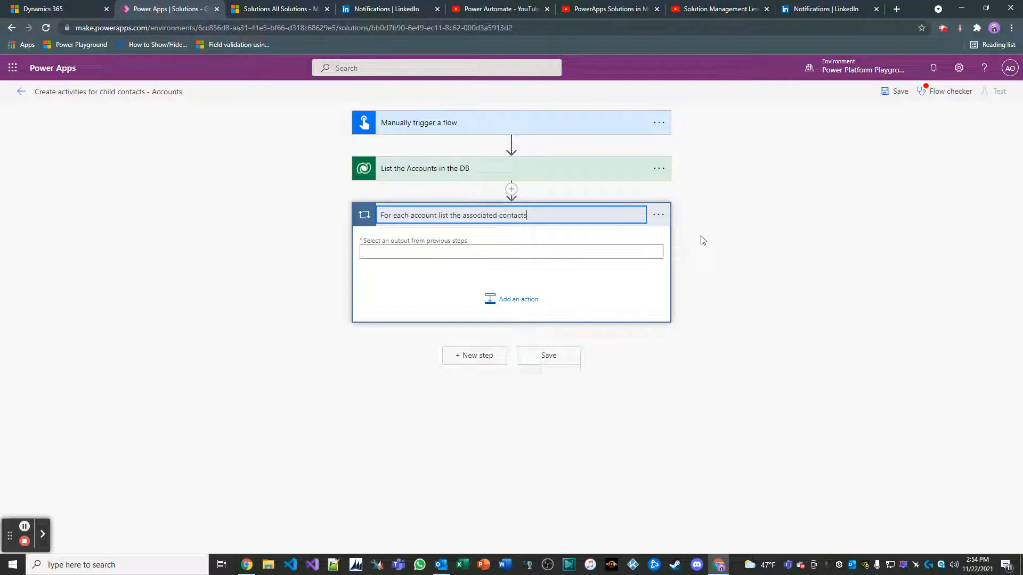
pyautogui.click(490, 252)
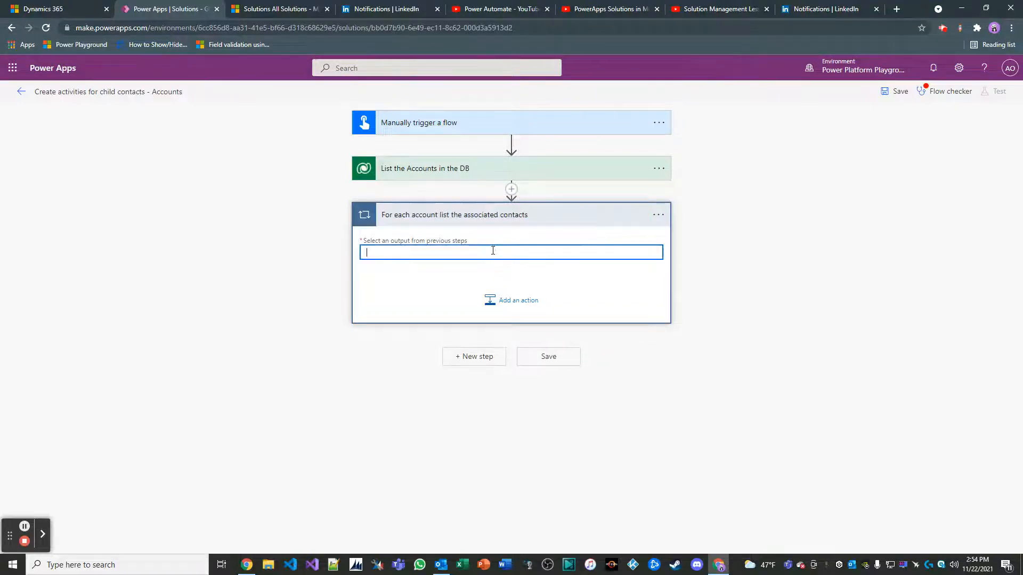
pyautogui.scroll(-3, 792, 366)
pyautogui.click(782, 404)
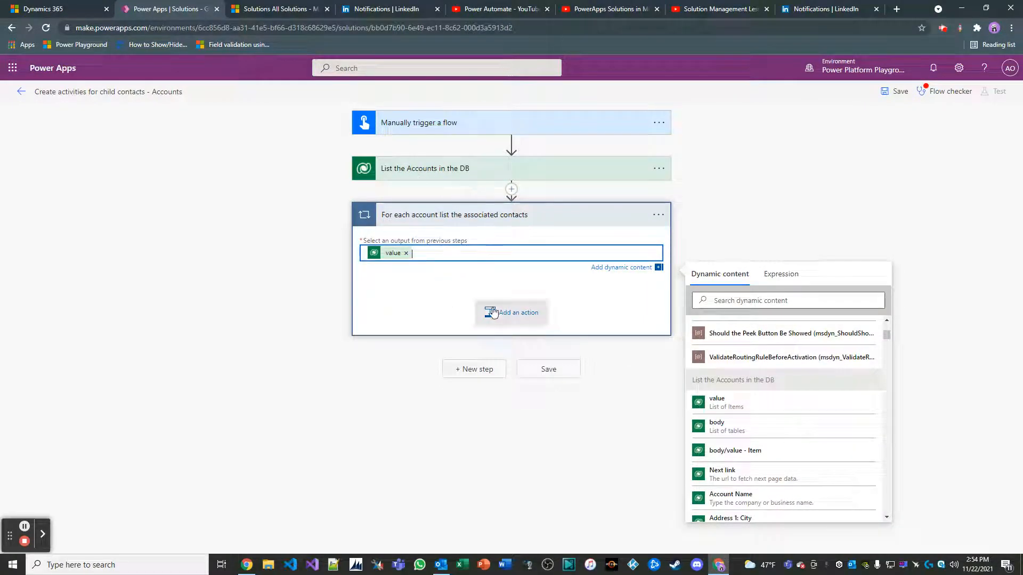
# - Add a Dataverse List rows action inside the loop and rename it "List the associated contacts for this account"
pyautogui.click(510, 319)
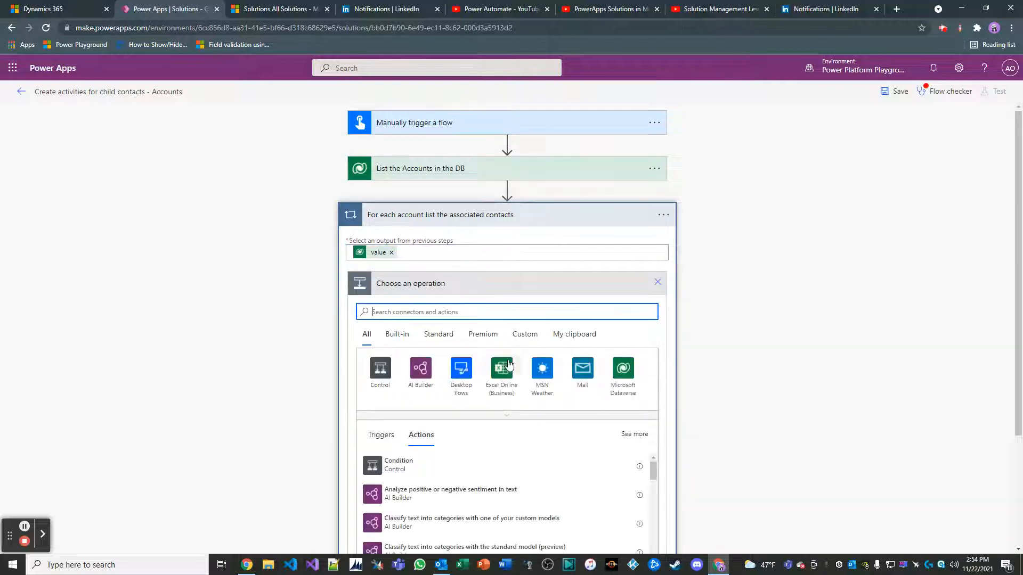
pyautogui.write('list rows')
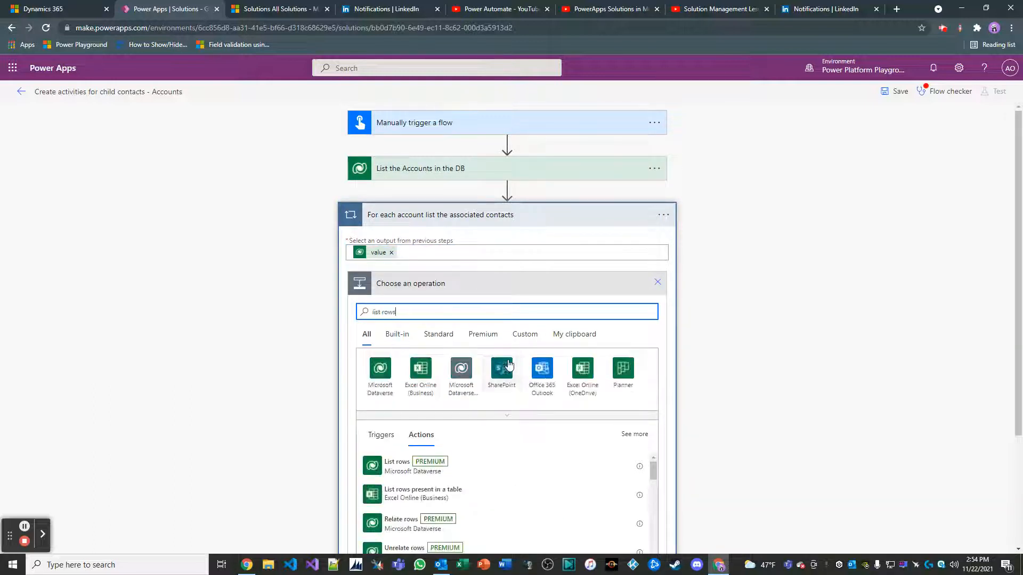
pyautogui.scroll(-1, 460, 429)
pyautogui.click(462, 425)
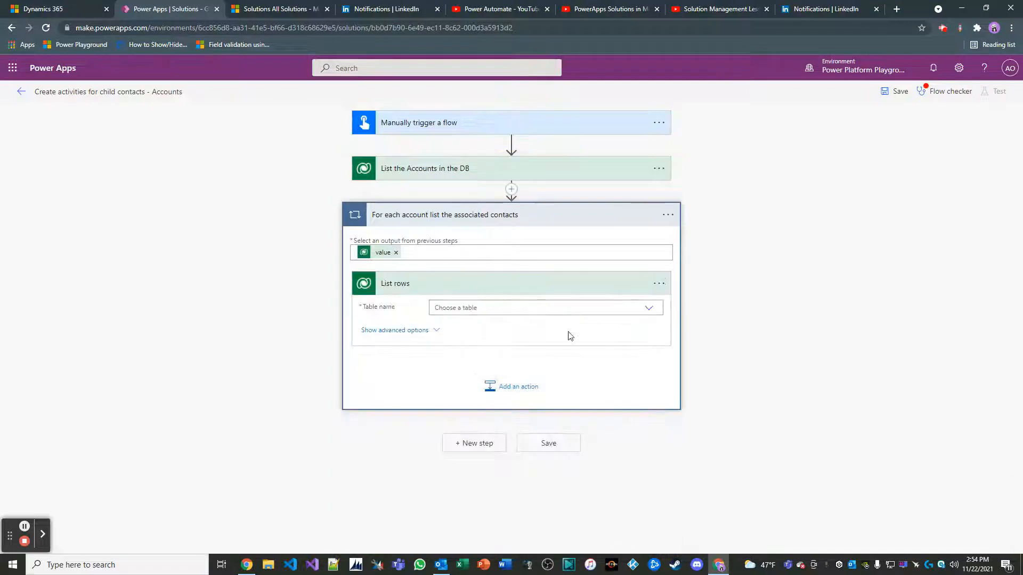
pyautogui.click(659, 284)
pyautogui.click(705, 301)
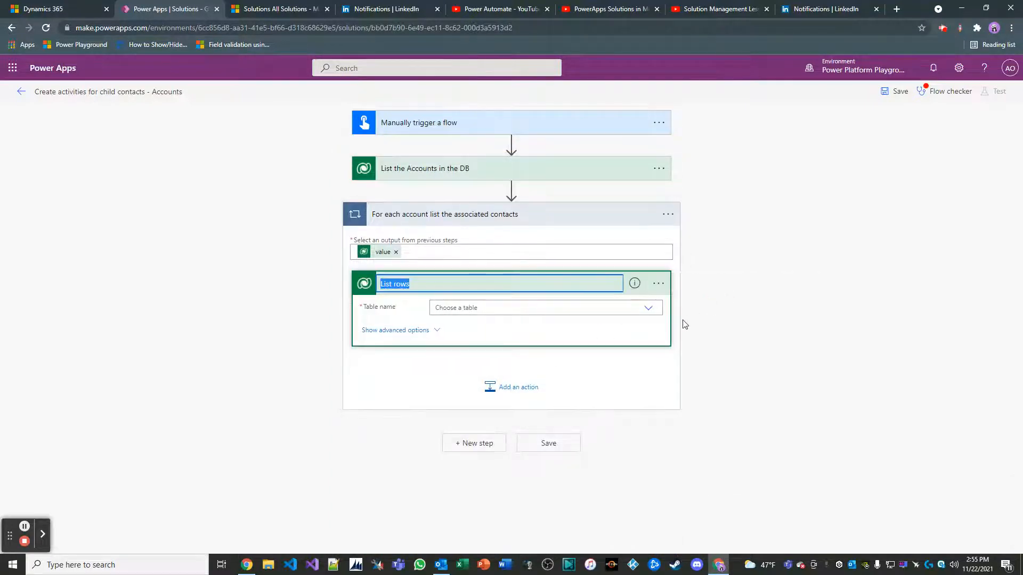
pyautogui.write('List the associate')
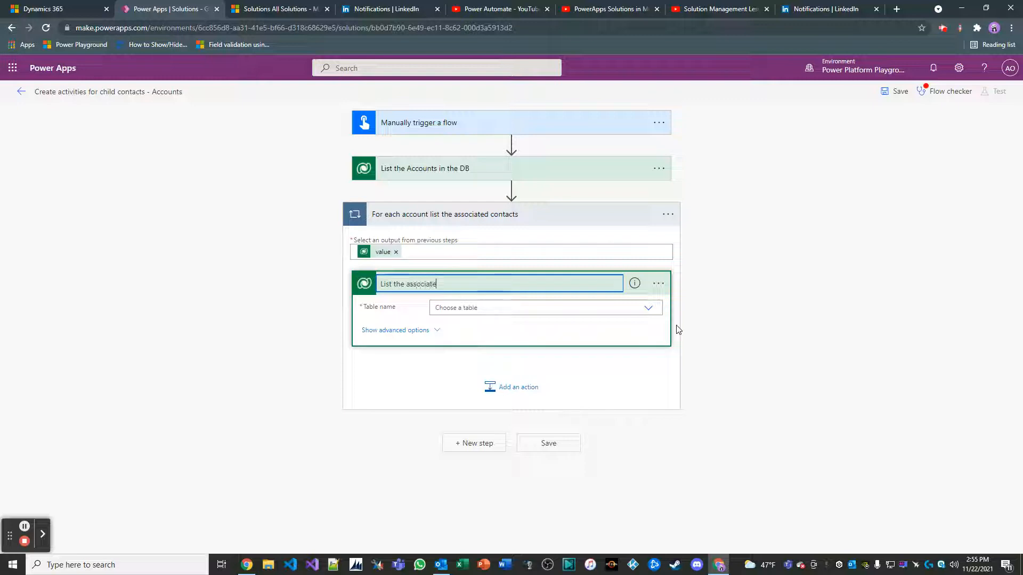
pyautogui.write('d contacts for this account')
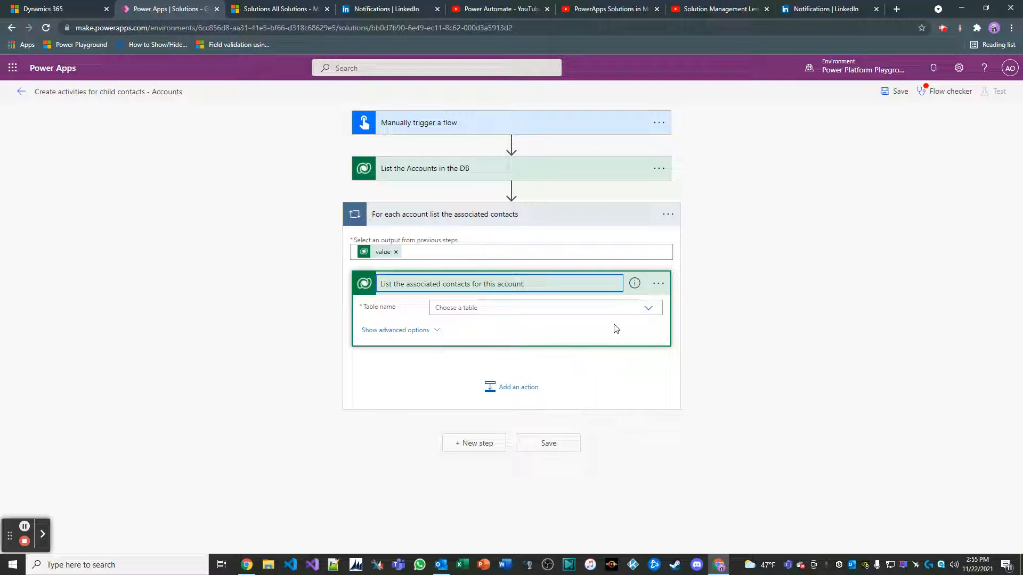
# - Set the table of the action inside the loop to Contacts
pyautogui.click(599, 308)
pyautogui.write('contact')
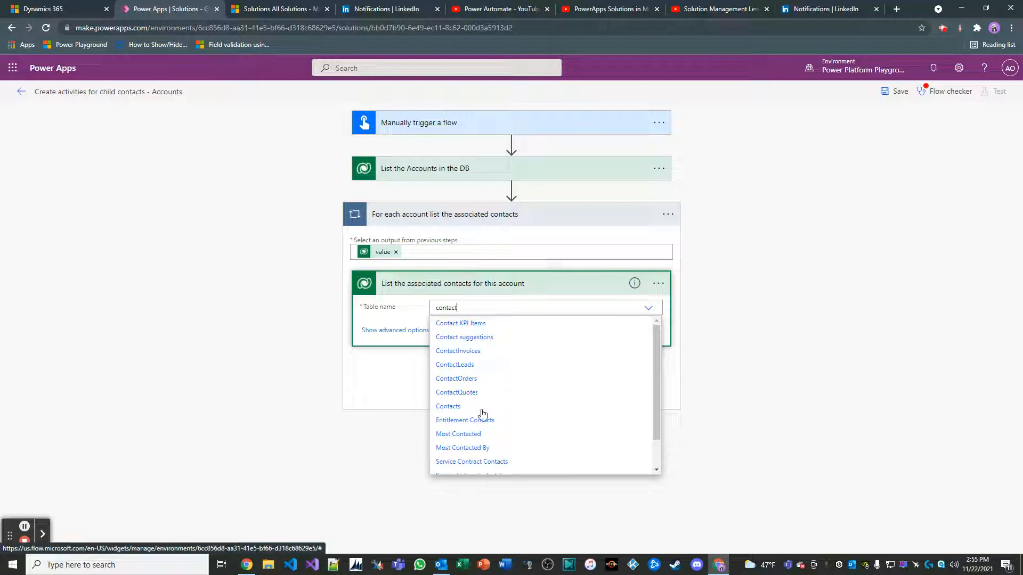
pyautogui.click(469, 407)
# - Filter the contact rows with "_parentcustomerid_value eq" followed by the Account unique identifier from "List the Accounts in the DB"
pyautogui.click(421, 332)
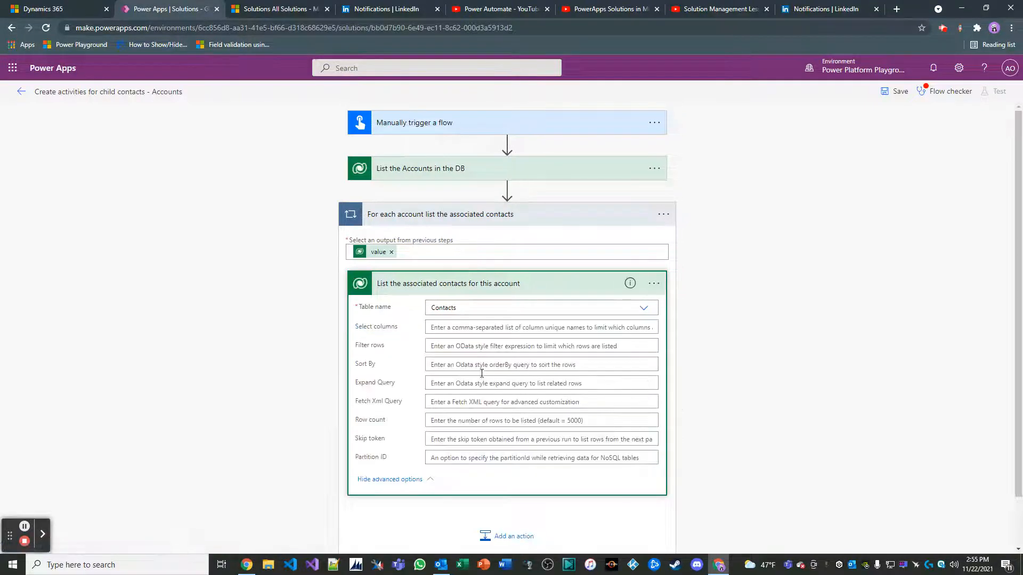
pyautogui.click(447, 349)
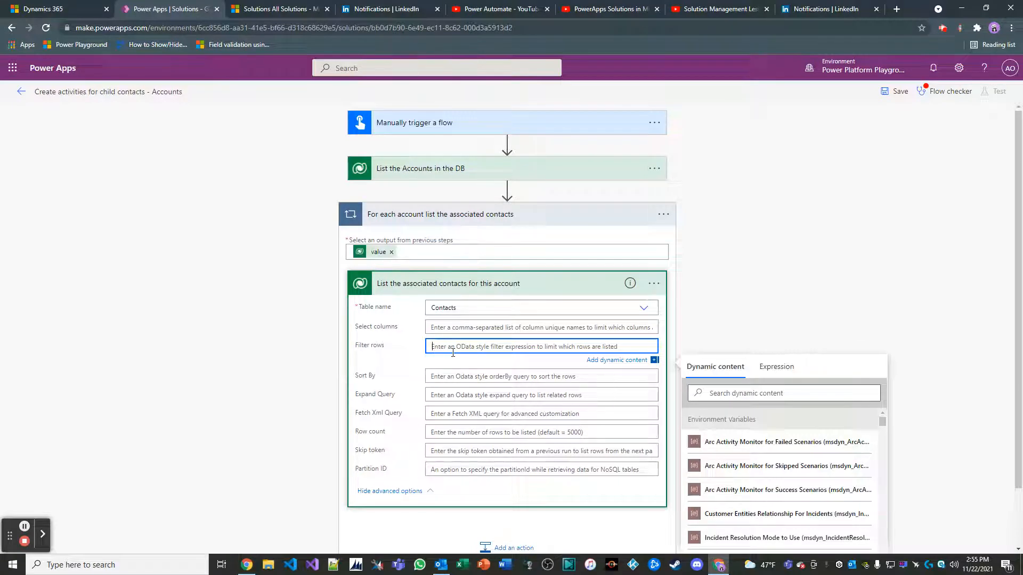
pyautogui.write(')')
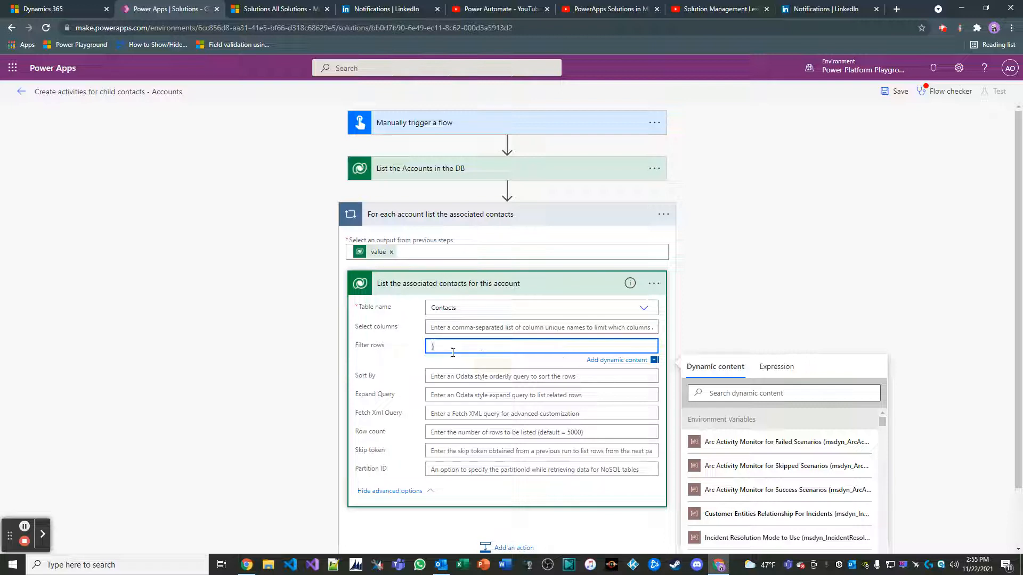
pyautogui.press('BackSpace')
pyautogui.write('_parentcustomerid_value eq')
pyautogui.click(798, 399)
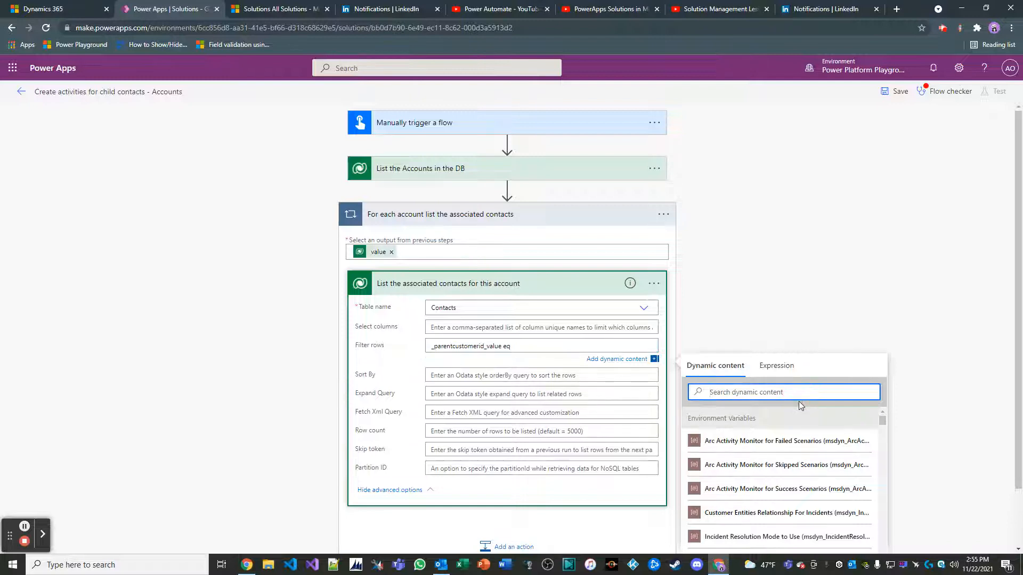
pyautogui.write('ac')
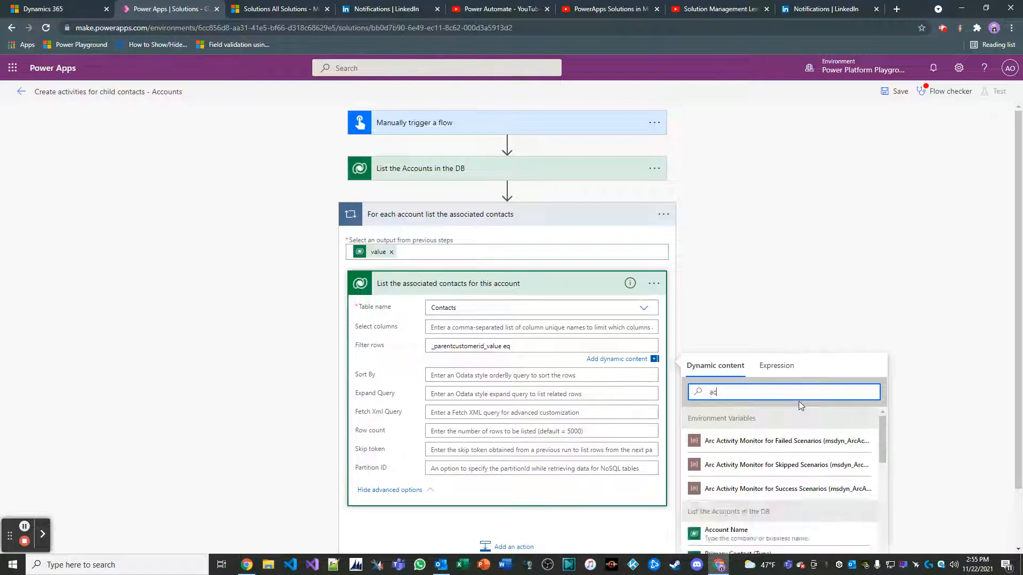
pyautogui.write('count')
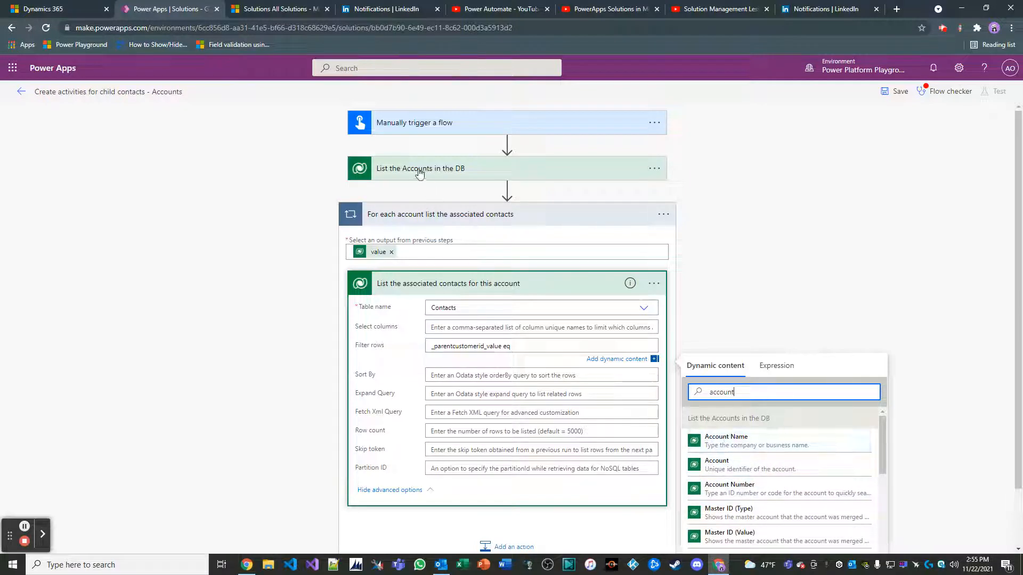
pyautogui.click(740, 468)
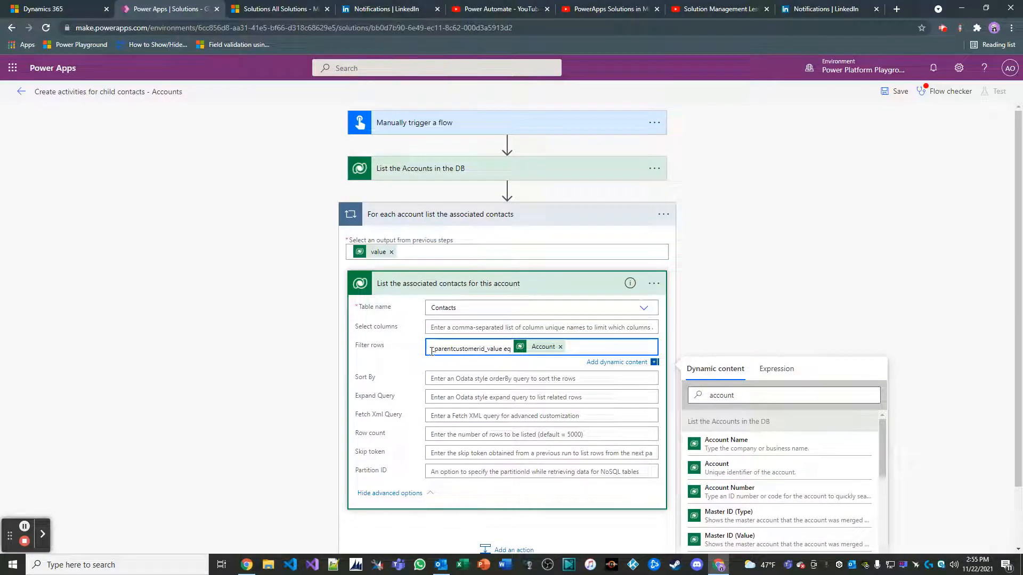
# - Collapse the contact listing action and add an Apply to each loop after it, inside the account loop
pyautogui.moveTo(432, 351); pyautogui.dragTo(622, 369)
pyautogui.click(593, 387)
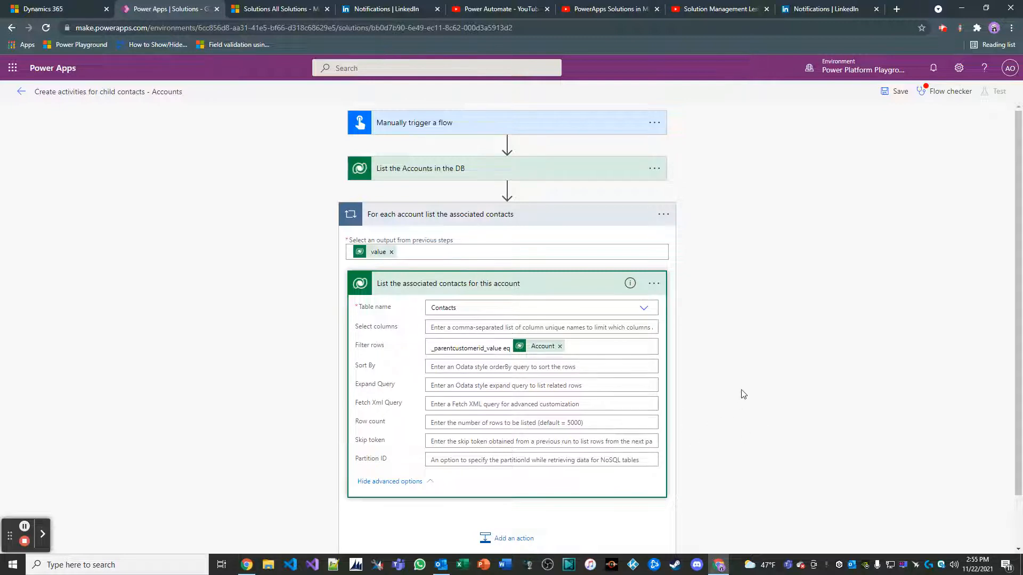
pyautogui.click(522, 290)
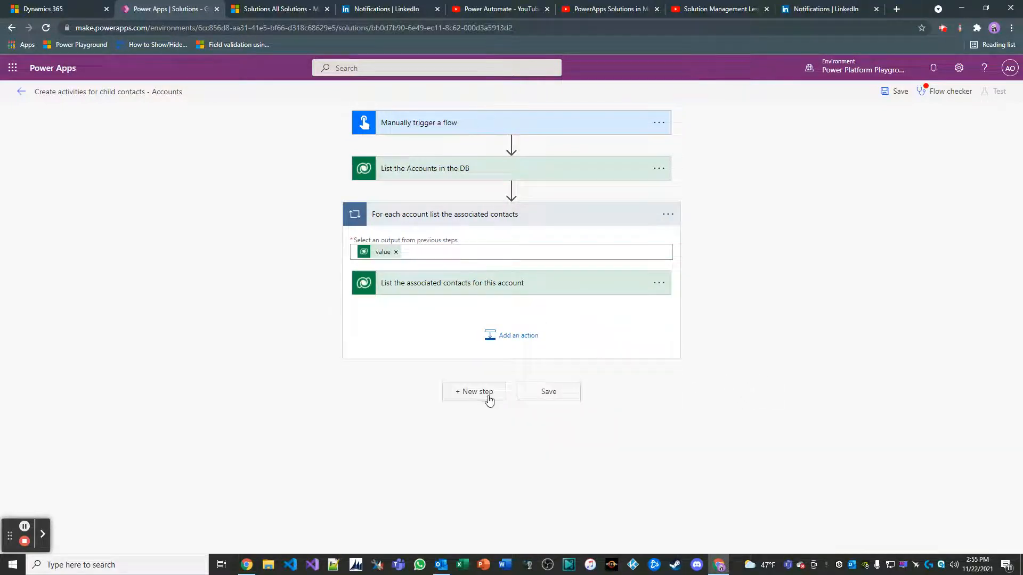
pyautogui.click(513, 336)
pyautogui.write('a')
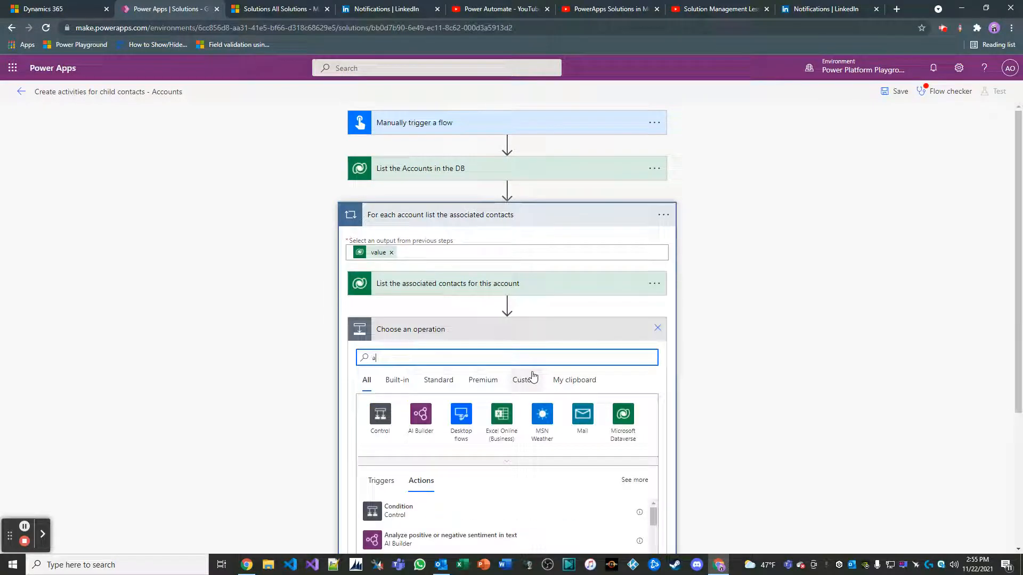
pyautogui.write('pply to each')
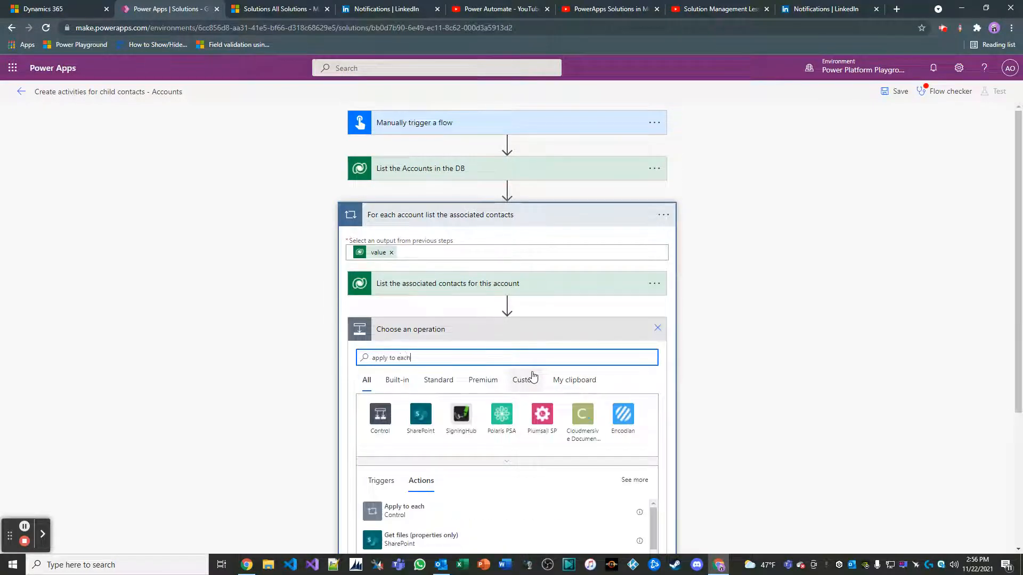
pyautogui.click(475, 514)
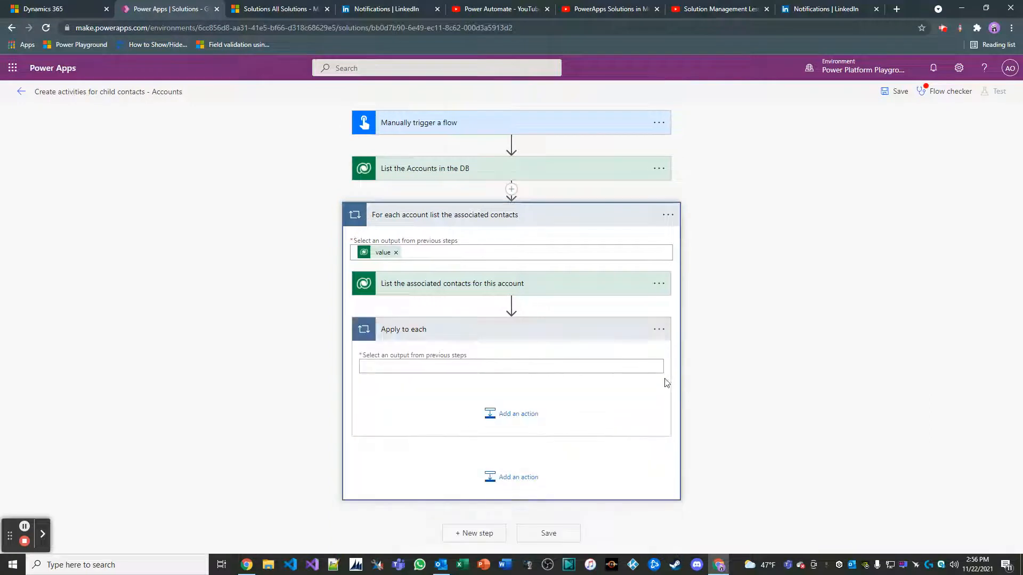
# - Rename the new inner loop "For each contact create a phone call activity"
pyautogui.click(658, 330)
pyautogui.click(698, 351)
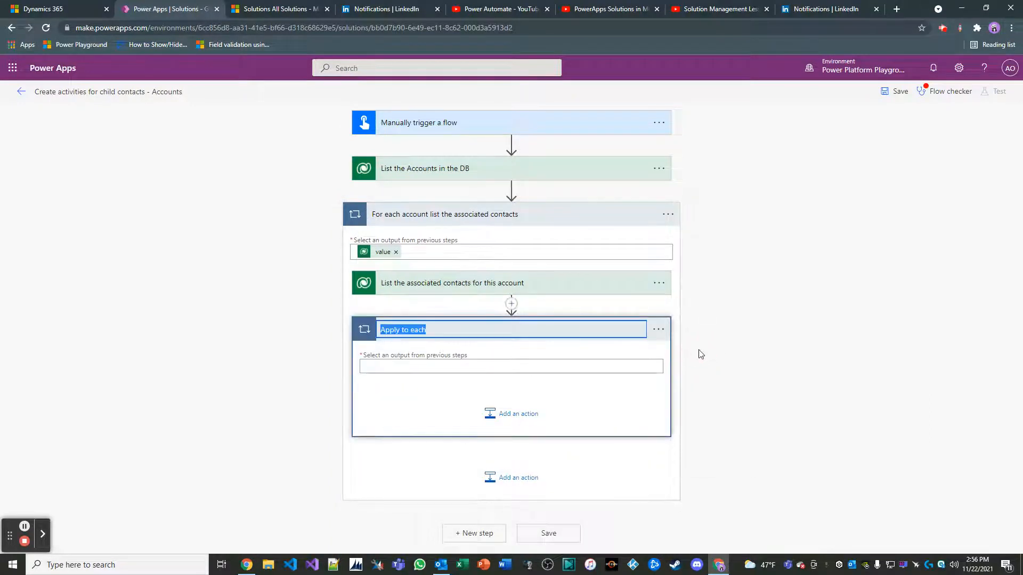
pyautogui.write('For each contac')
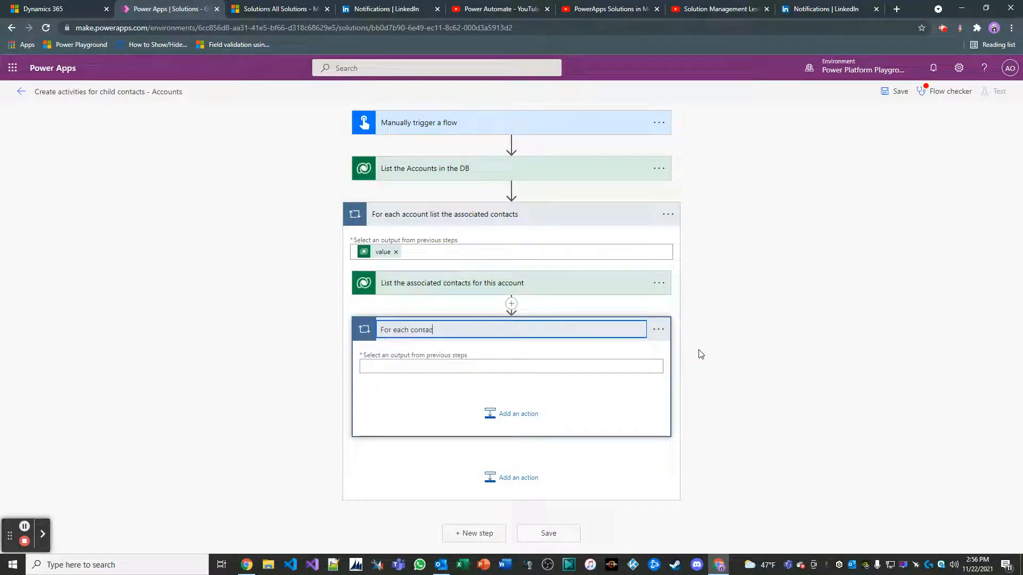
pyautogui.write('t create a po')
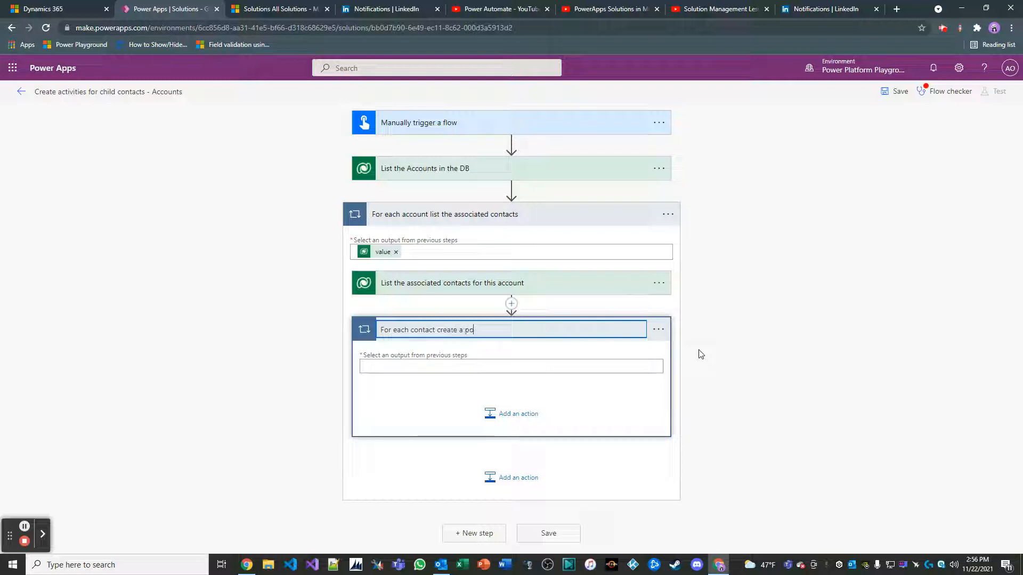
pyautogui.press('BackSpace')
pyautogui.write('activity')
pyautogui.click(719, 397)
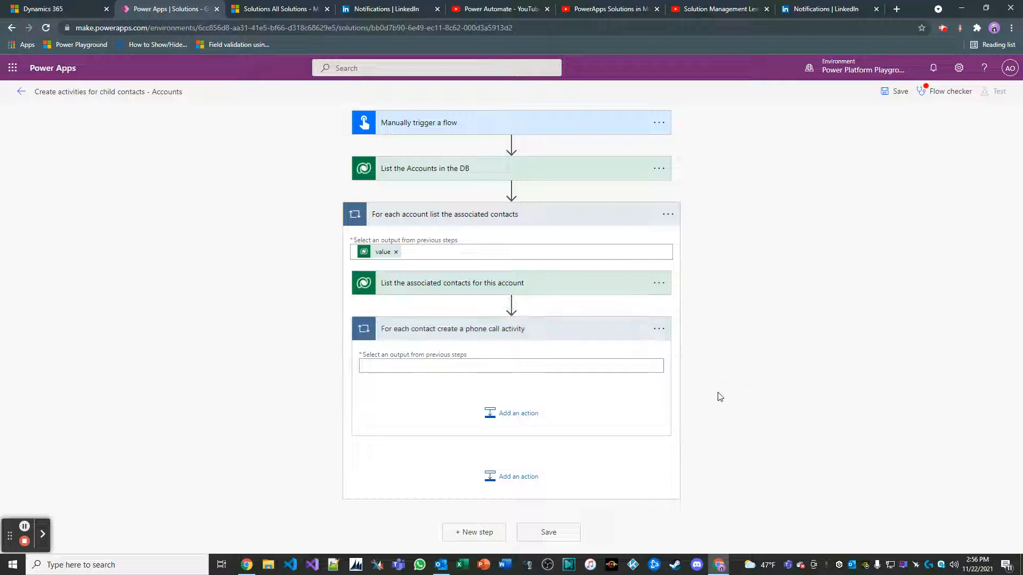
# - Feed the contact loop the value output of "List the associated contacts for this account"
pyautogui.click(581, 366)
pyautogui.scroll(-2, 938, 473)
pyautogui.scroll(-5, 868, 454)
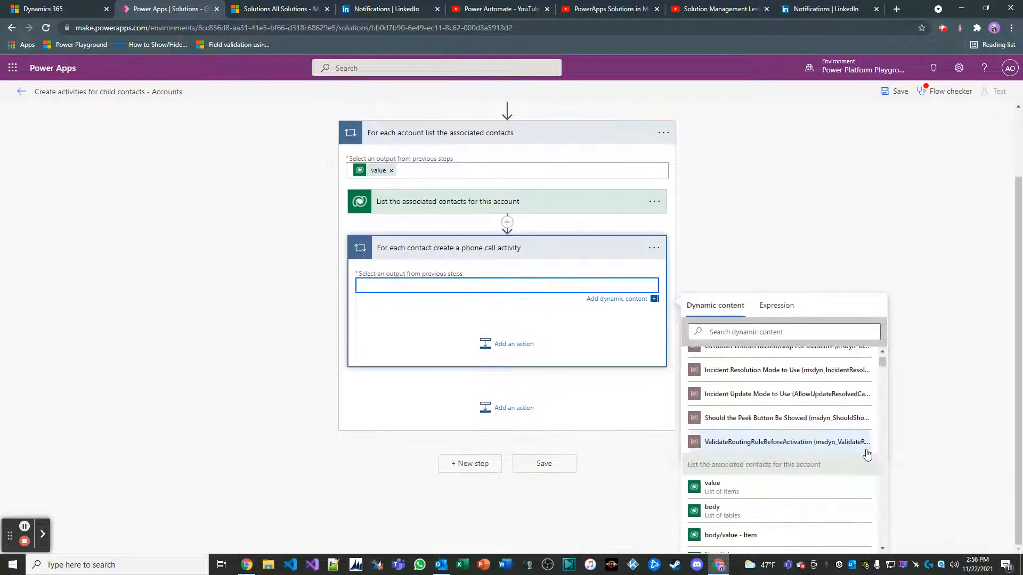
pyautogui.click(745, 491)
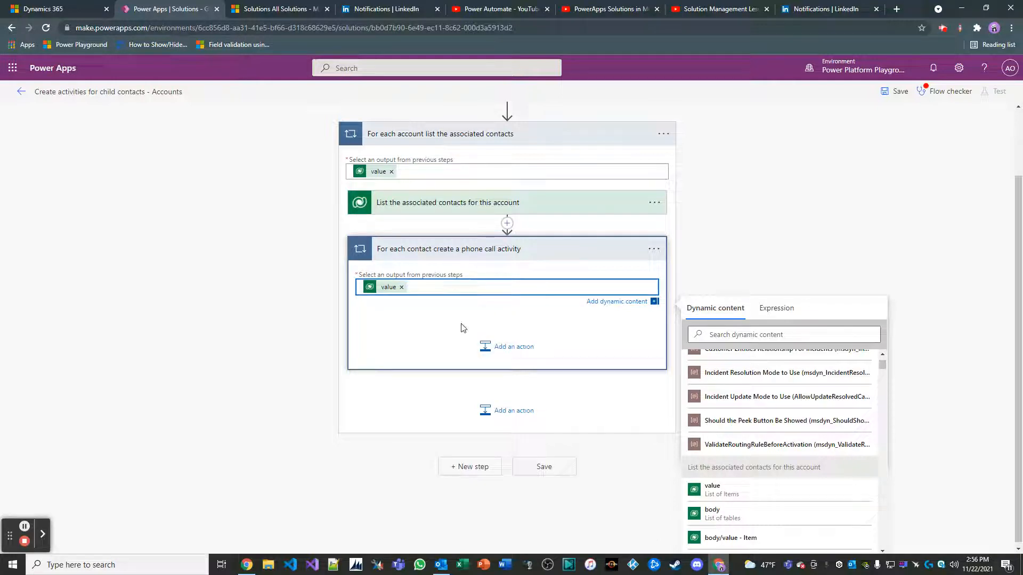
# - Add a Dataverse "Add a new row" action inside the contact loop and rename it "Create phone call activity"
pyautogui.click(515, 346)
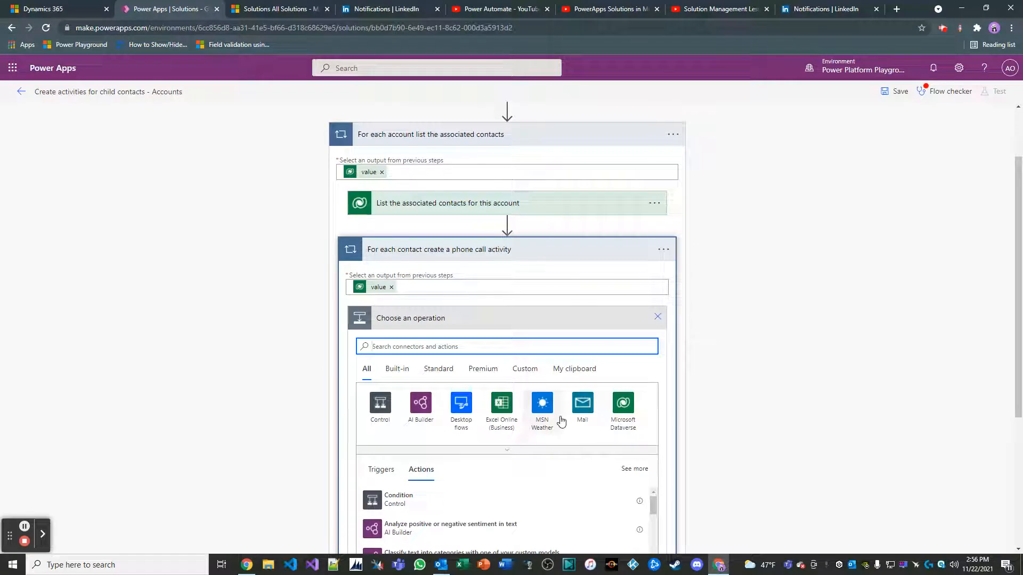
pyautogui.write('add a new row')
pyautogui.click(463, 504)
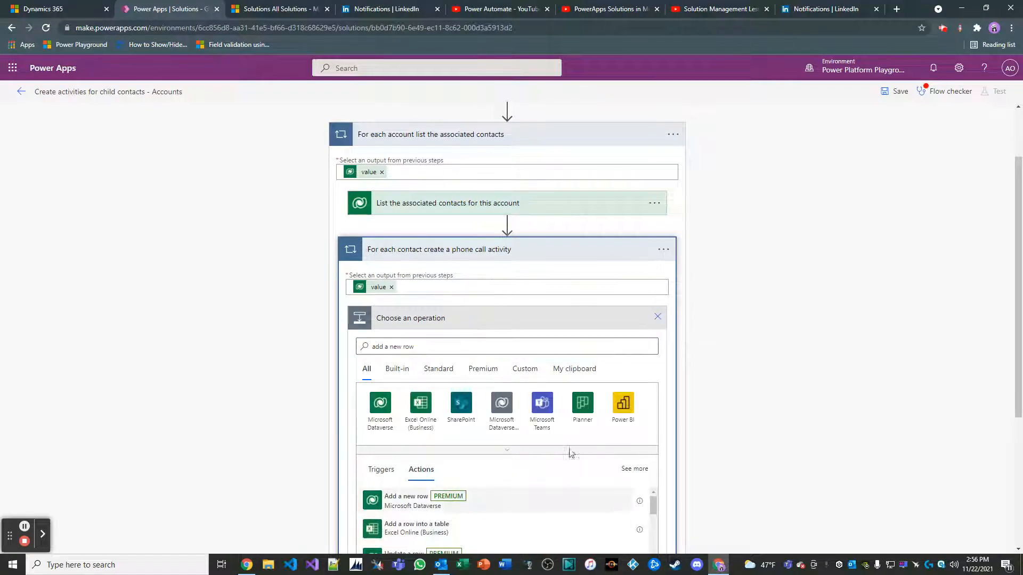
pyautogui.click(653, 334)
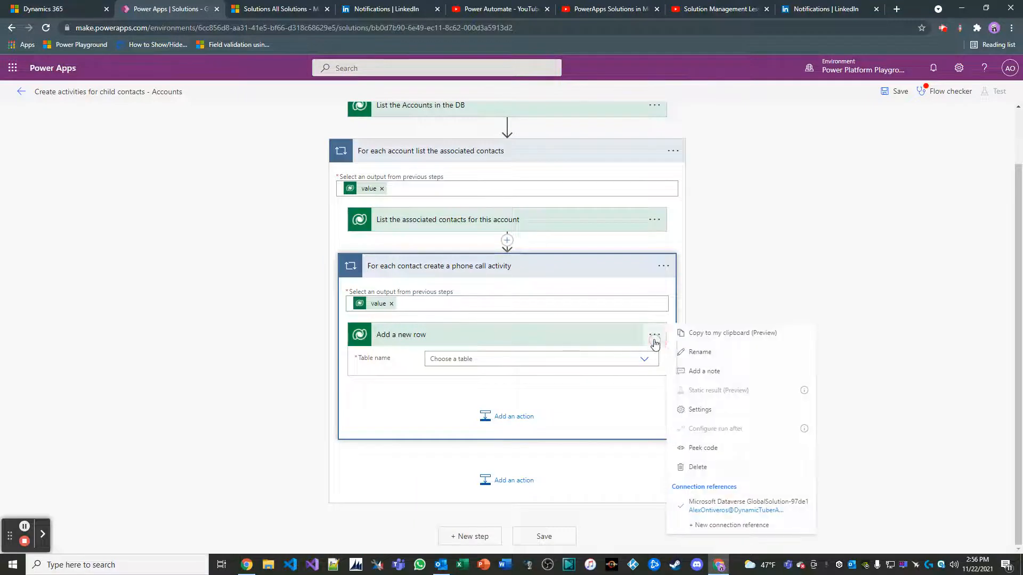
pyautogui.click(690, 352)
pyautogui.write('Create ')
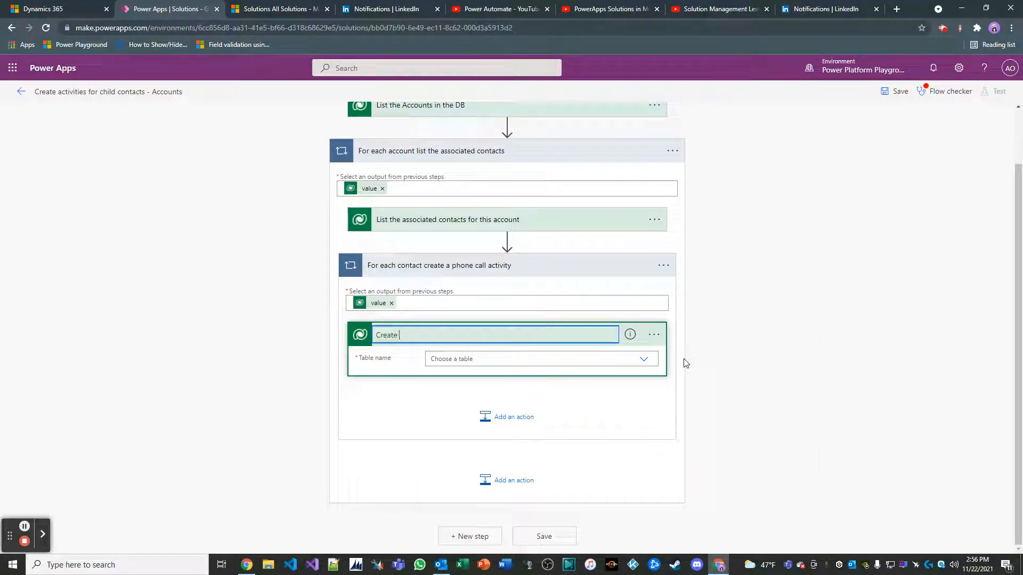
pyautogui.write('phone call activity')
pyautogui.press('Return')
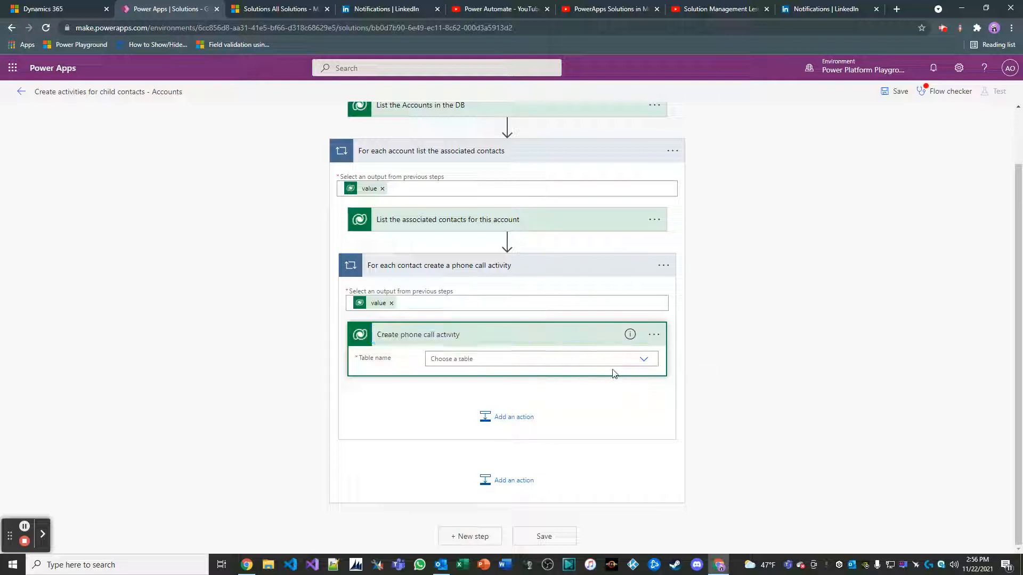
# - Set the table of the "Create phone call activity" action to Phone Calls
pyautogui.click(642, 360)
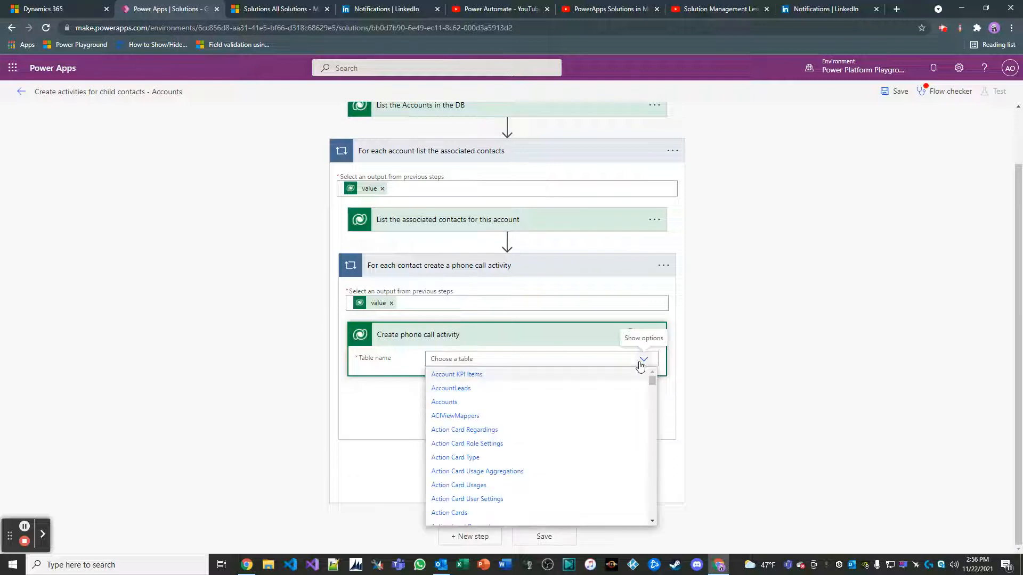
pyautogui.moveTo(651, 382); pyautogui.dragTo(653, 462)
pyautogui.scroll(5, 586, 448)
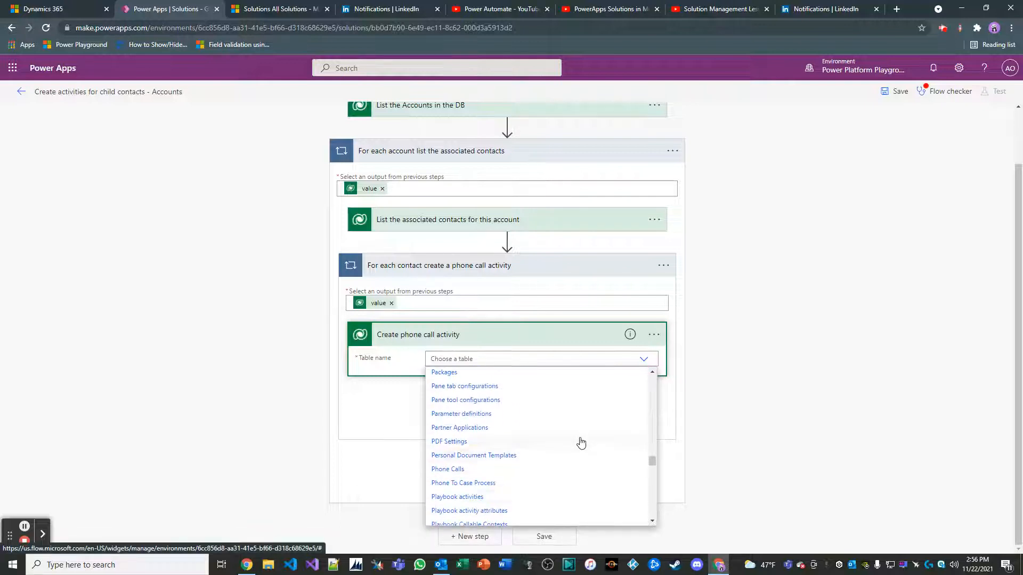
pyautogui.click(511, 469)
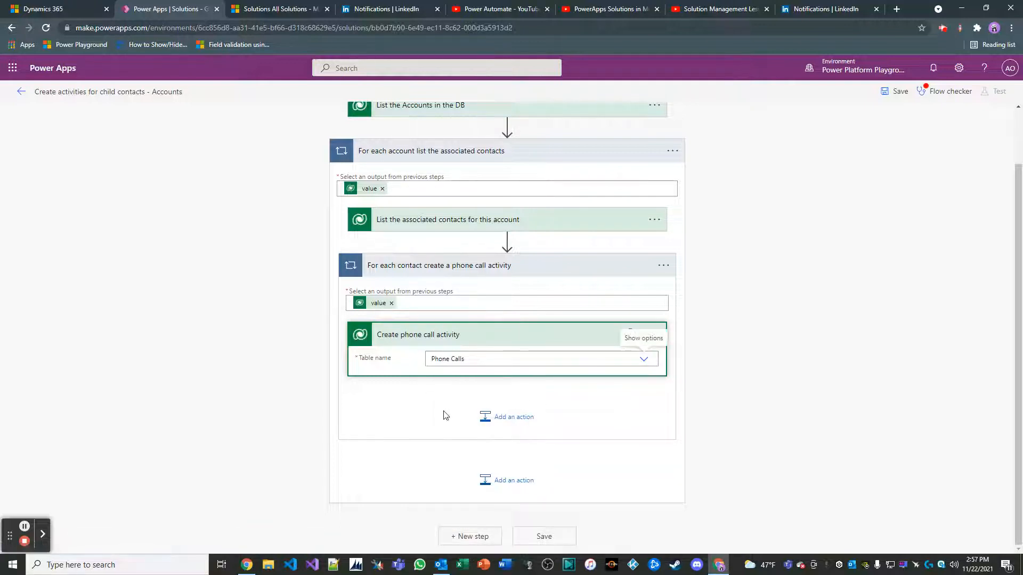
# - Set the phone call's subject to "Phone Call Activity For -" followed by the Account Name from "List the Accounts in the DB" and a hyphen
pyautogui.click(462, 382)
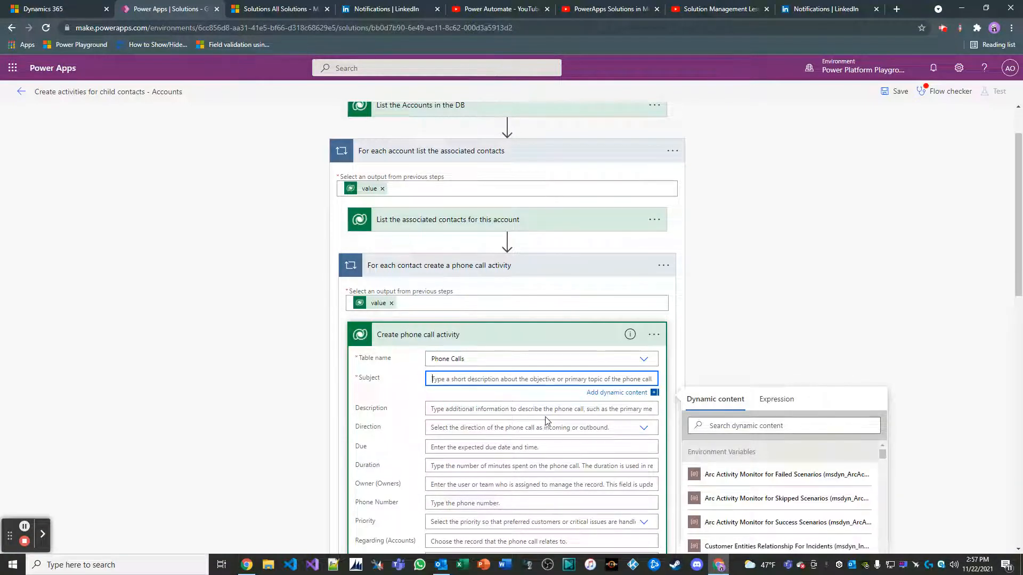
pyautogui.write('Ph')
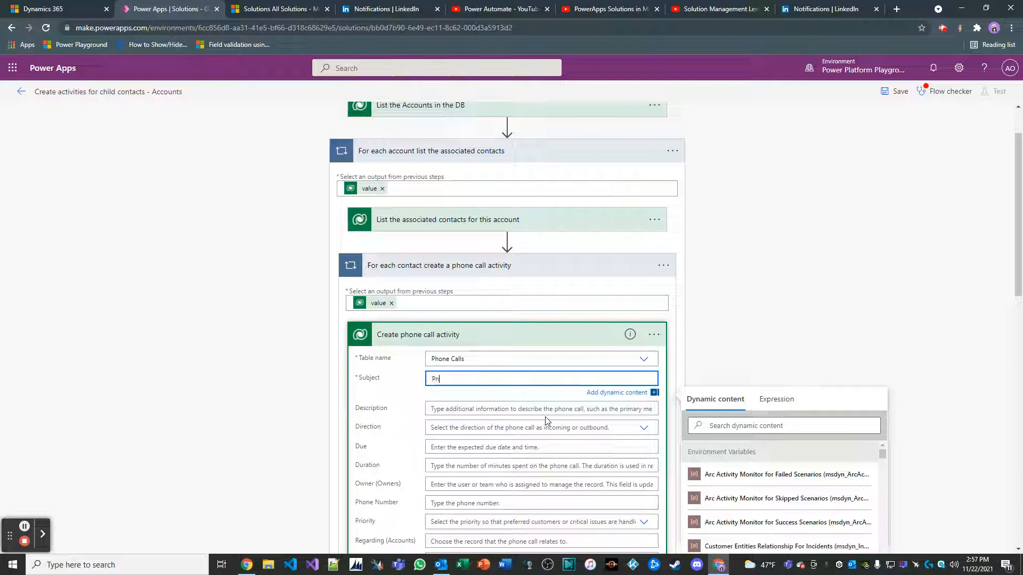
pyautogui.write('one Call Activity')
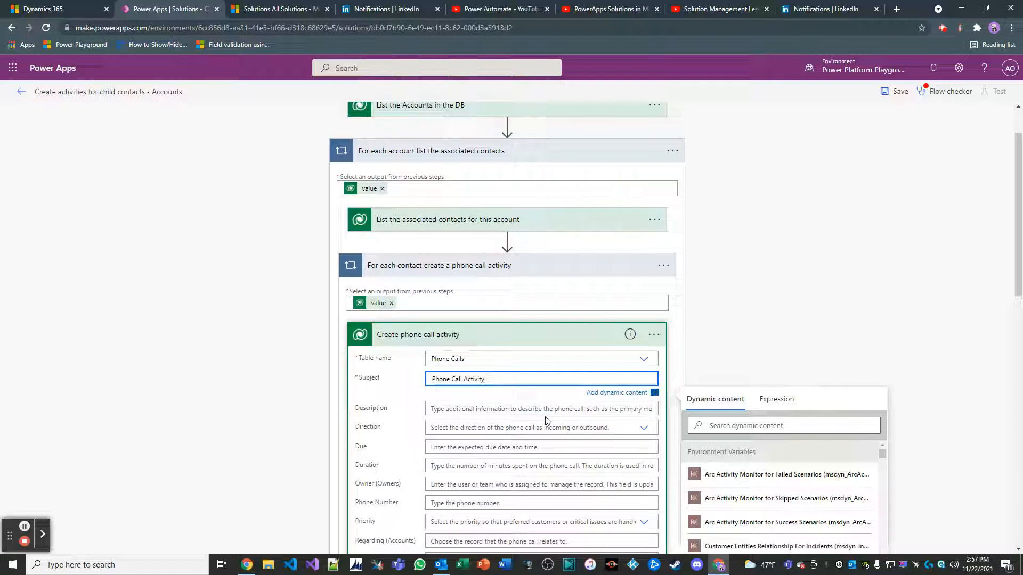
pyautogui.write(' For -')
pyautogui.click(716, 425)
pyautogui.write('acc')
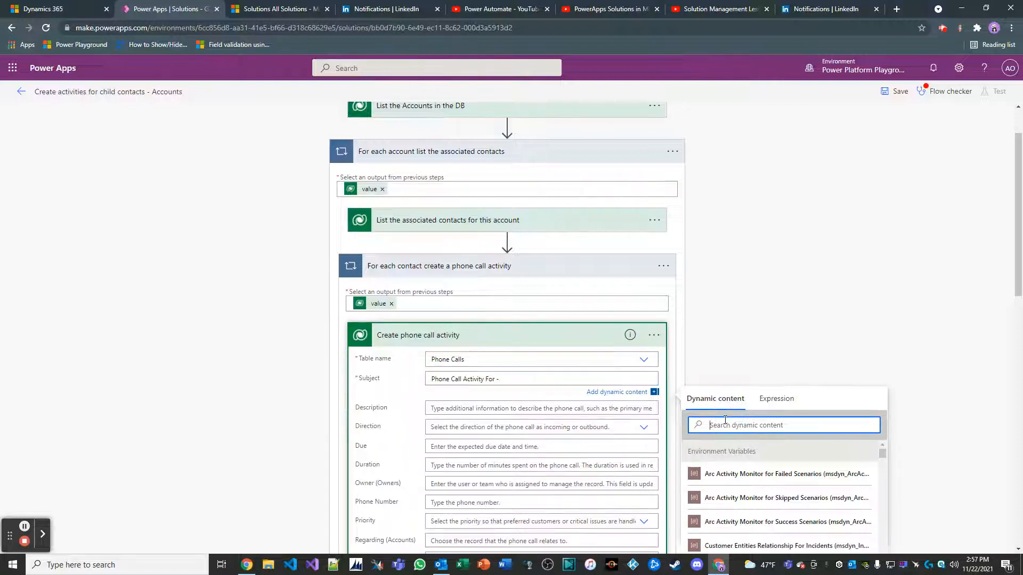
pyautogui.write('ount name')
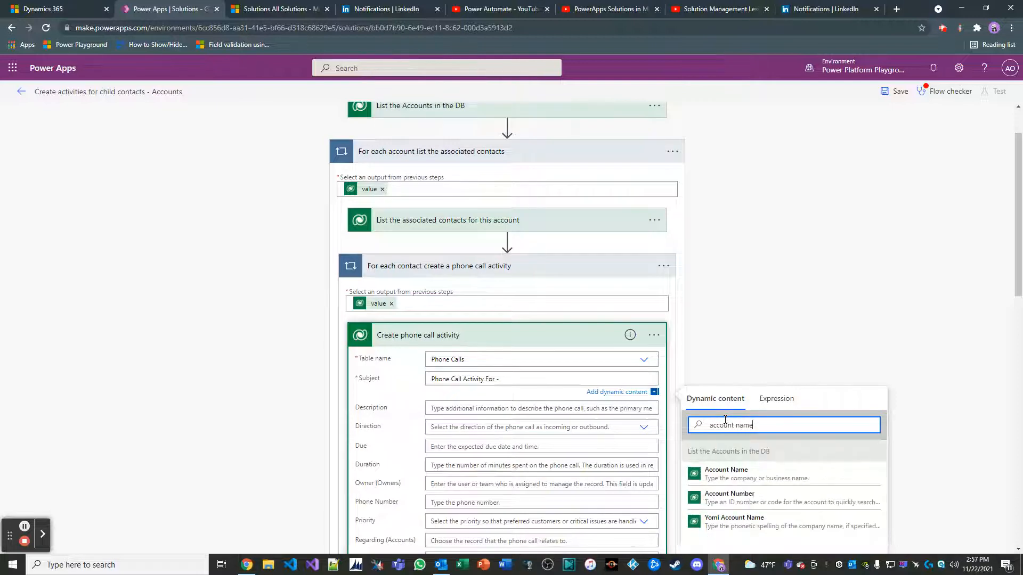
pyautogui.click(727, 474)
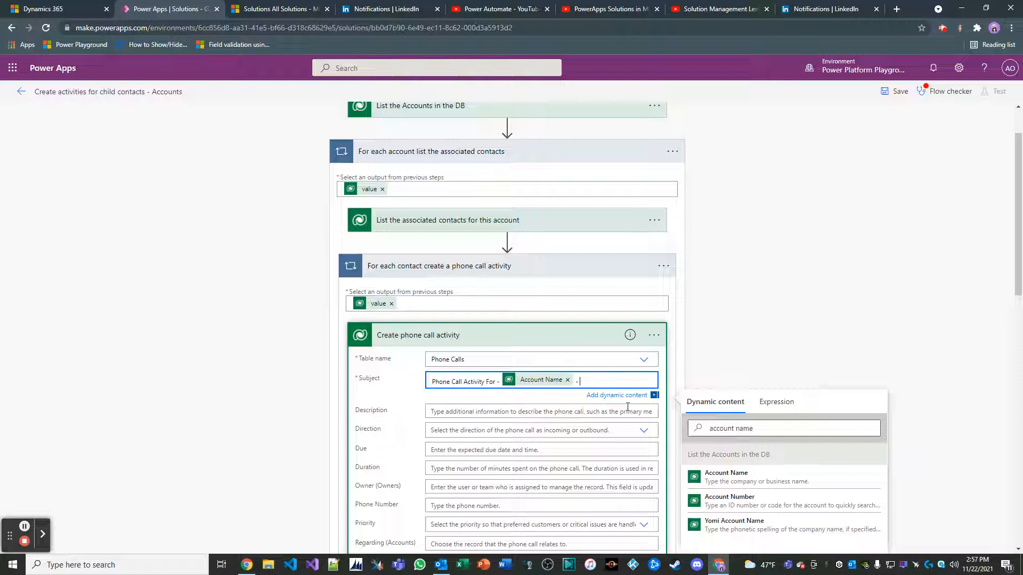
# - Append the Full Name from "List the associated contacts for this account" to the end of the subject
pyautogui.write('con')
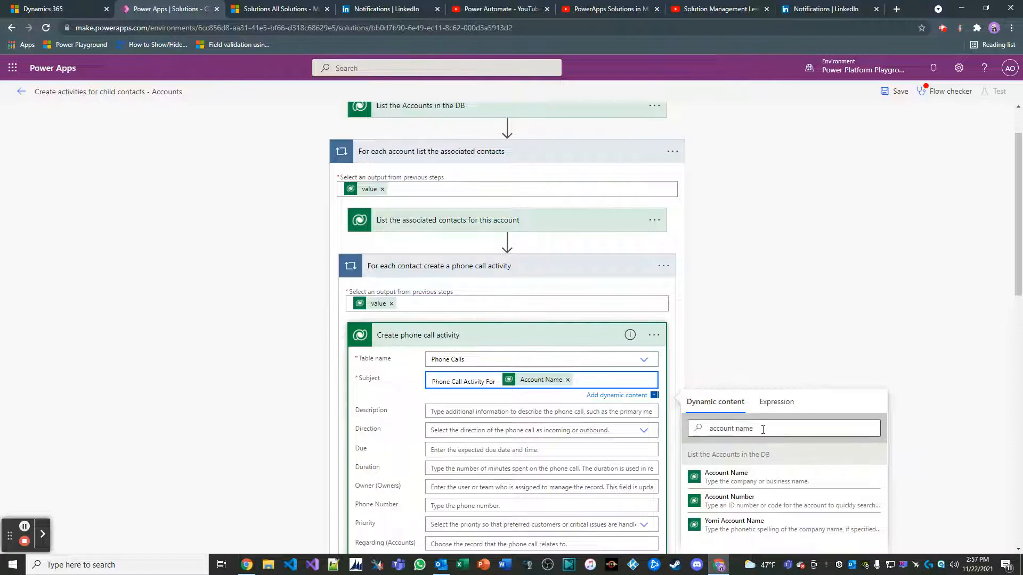
pyautogui.moveTo(762, 428); pyautogui.dragTo(612, 408)
pyautogui.write('conta')
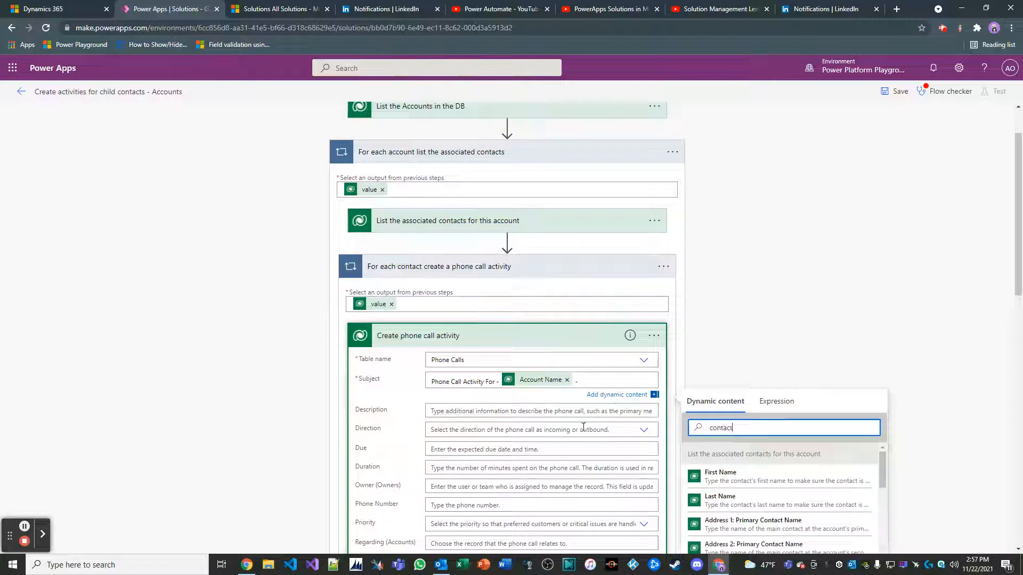
pyautogui.hotkey('ctrl', 'a')
pyautogui.write('fu')
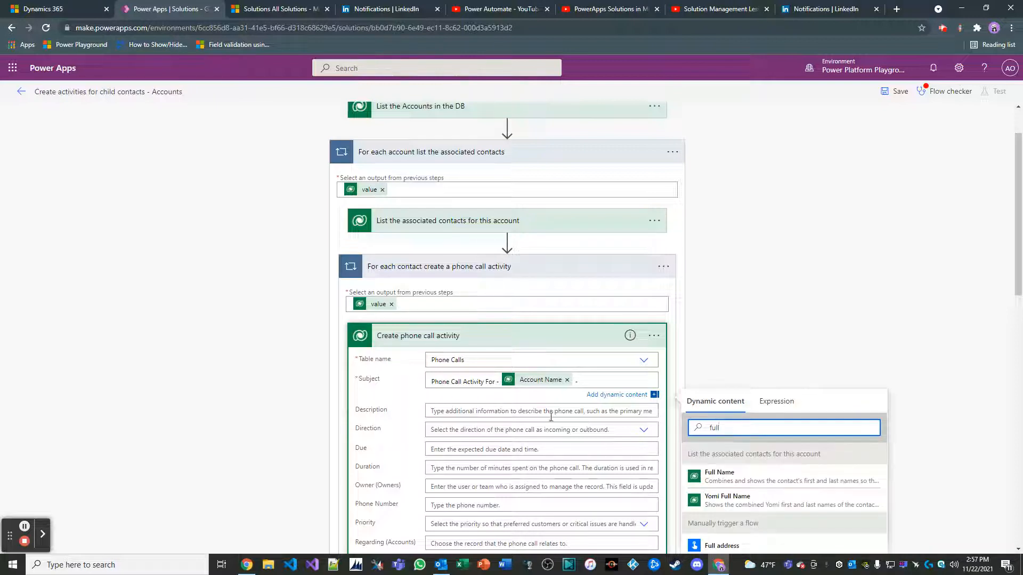
pyautogui.click(734, 481)
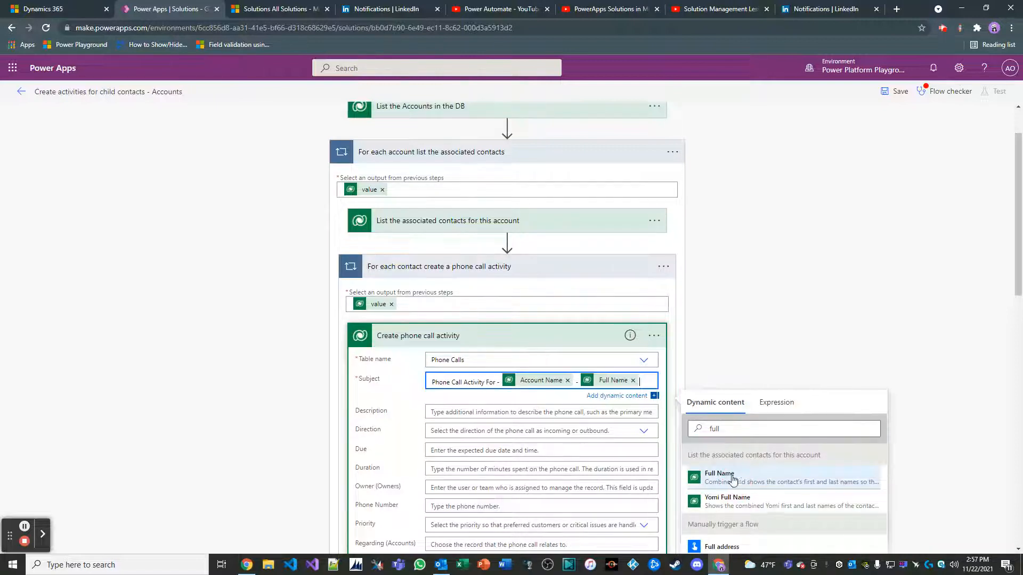
pyautogui.click(727, 342)
# - Set the phone call's due date to the contact's Created On value and its duration to 30 minutes
pyautogui.scroll(-2, 727, 341)
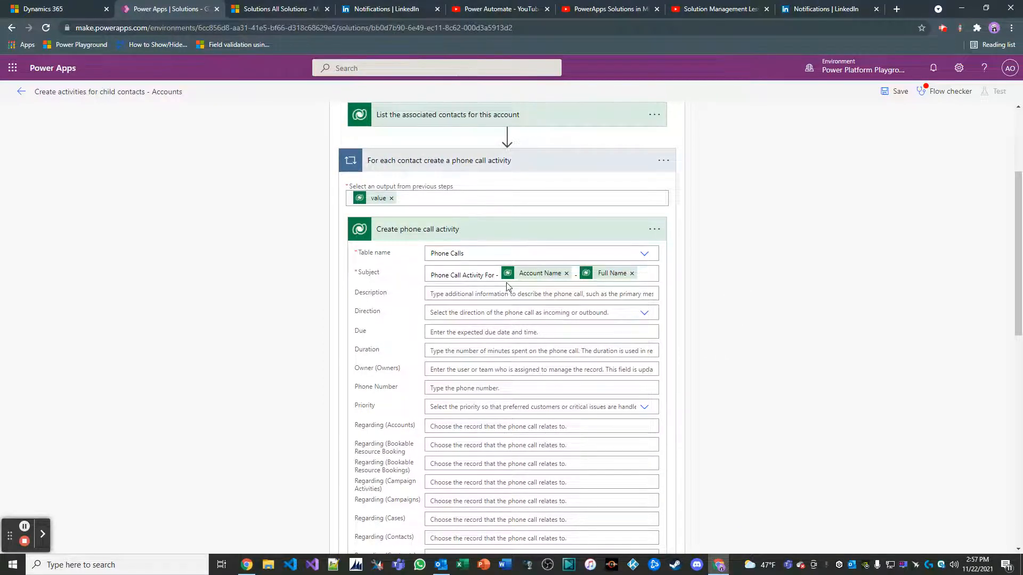
pyautogui.scroll(-1, 561, 313)
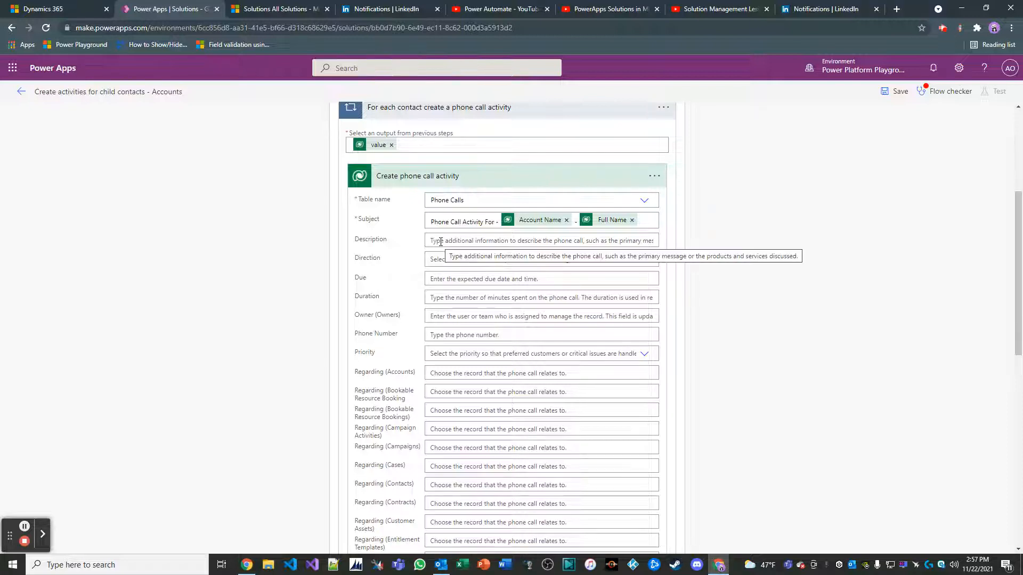
pyautogui.click(444, 279)
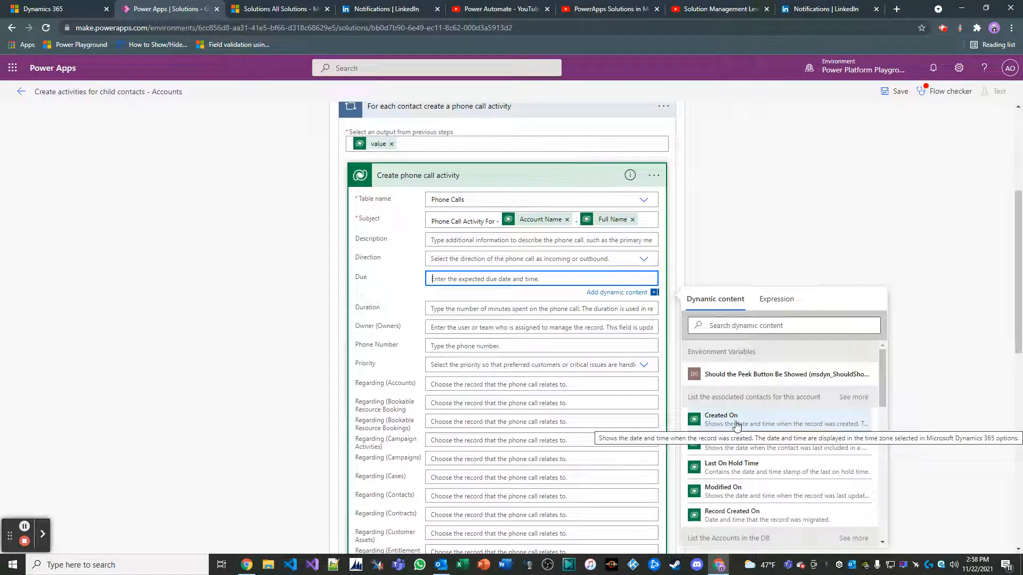
pyautogui.click(737, 425)
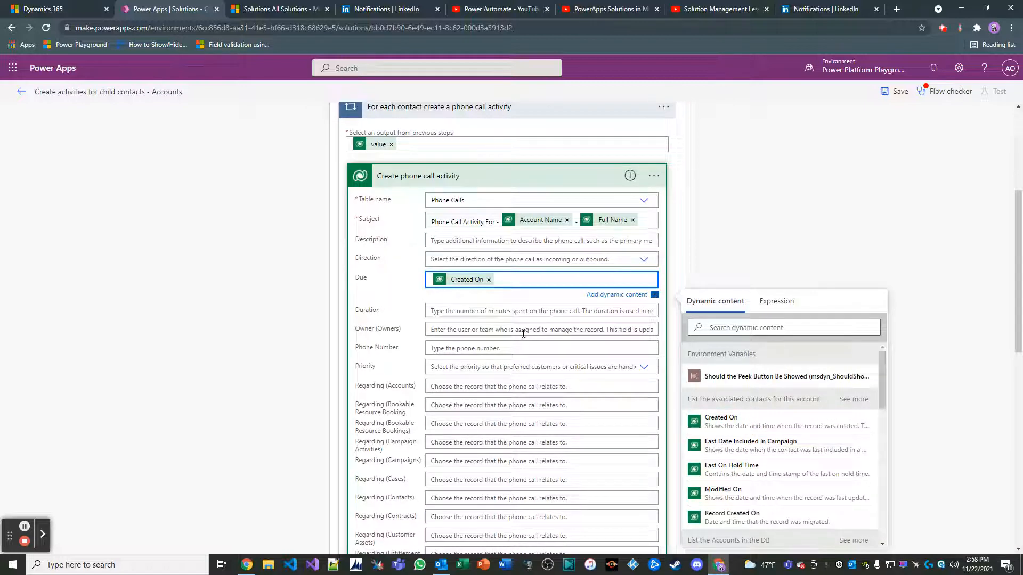
pyautogui.click(456, 312)
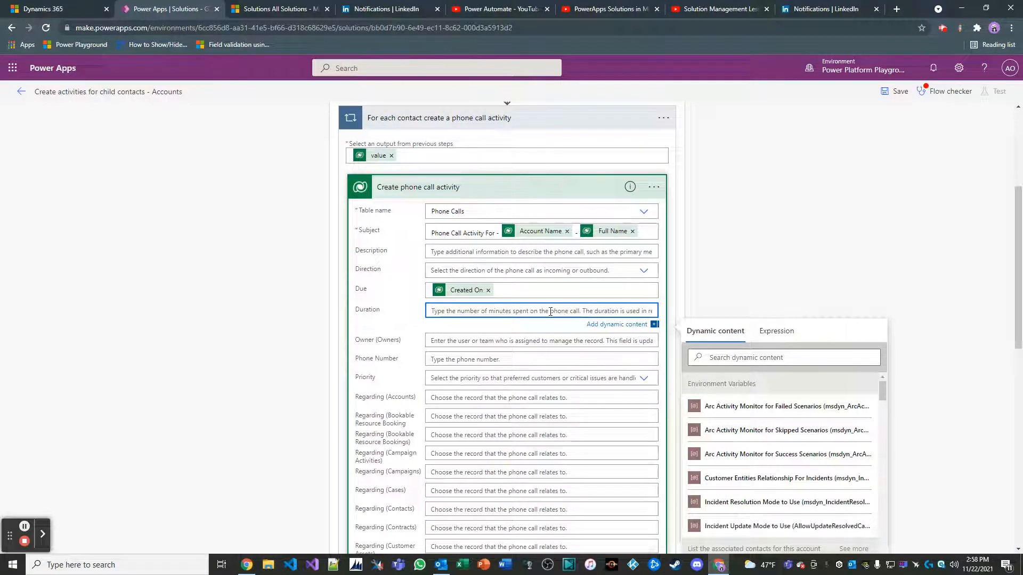
pyautogui.write('30')
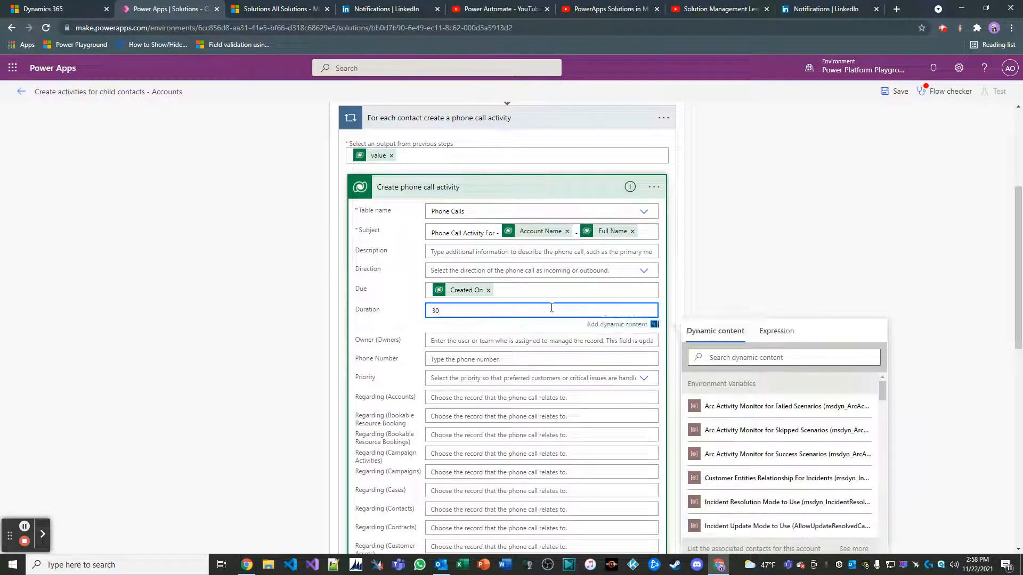
# - Enter "/contacts(" in the Regarding (Contacts) field of the phone call activity
pyautogui.click(393, 396)
pyautogui.scroll(-2, 450, 386)
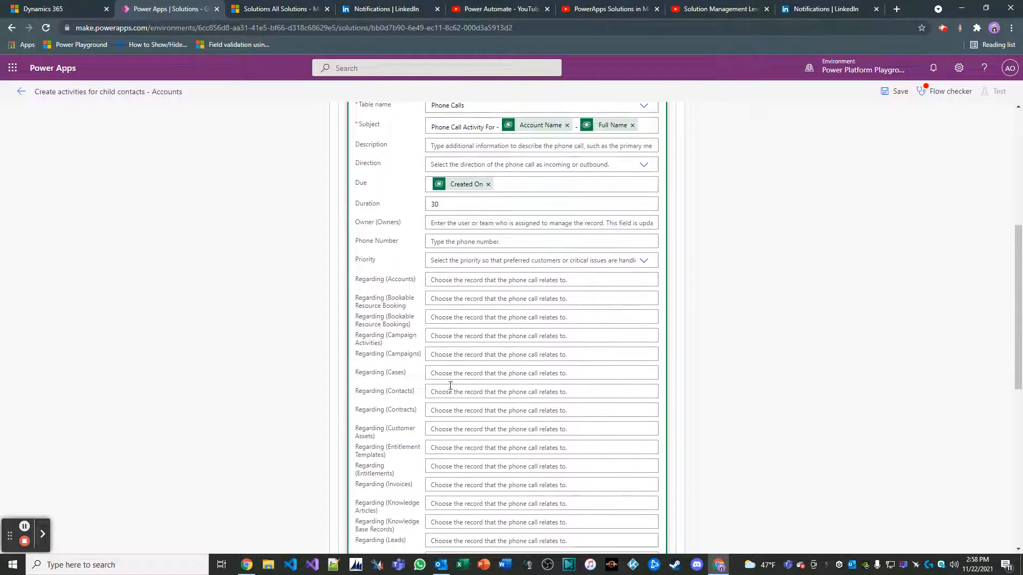
pyautogui.click(441, 392)
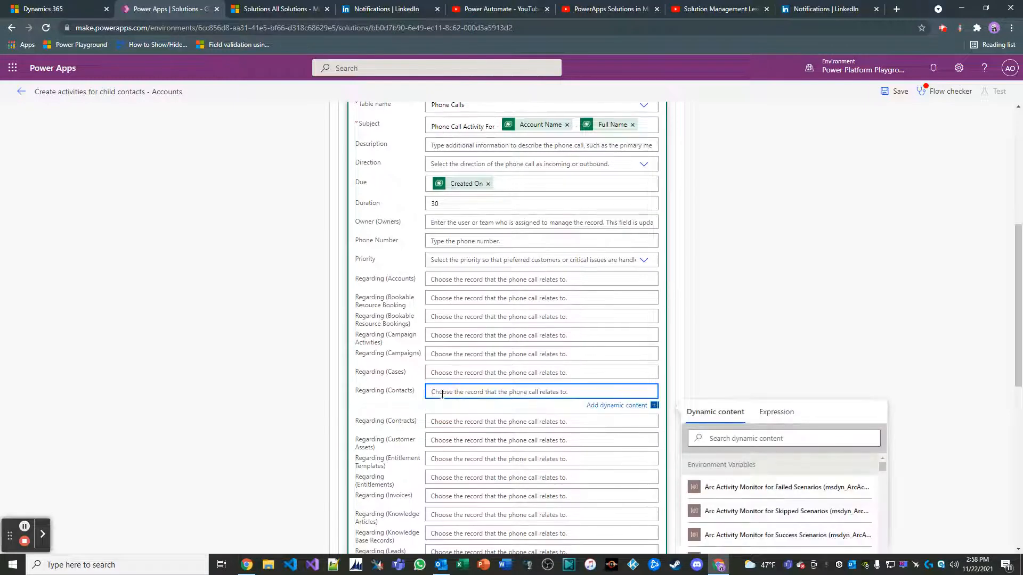
pyautogui.write('/contacts/')
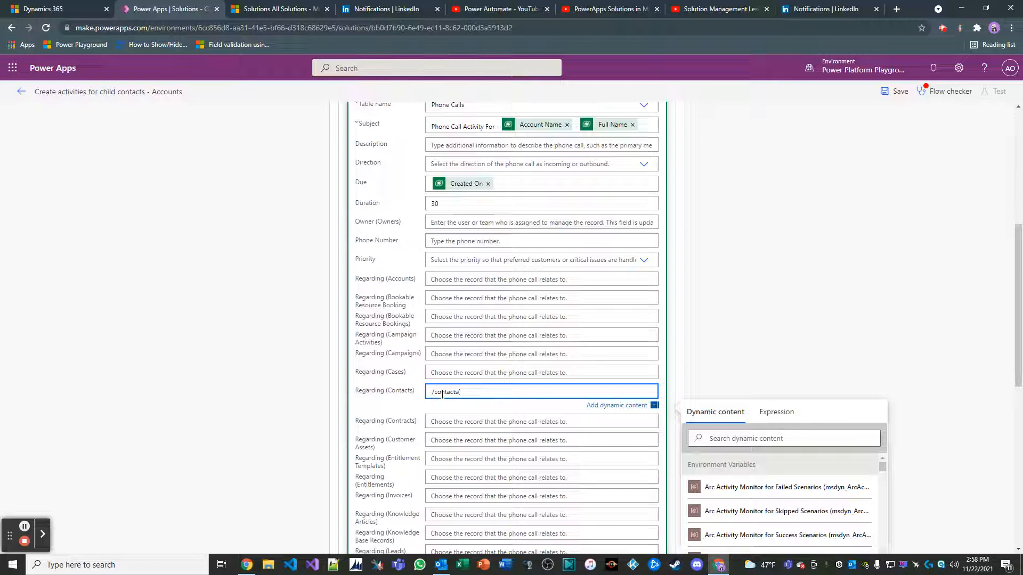
# - Complete the Regarding (Contacts) value with the Contact unique identifier and a closing parenthesis, and save the flow
pyautogui.click(727, 437)
pyautogui.write('contac')
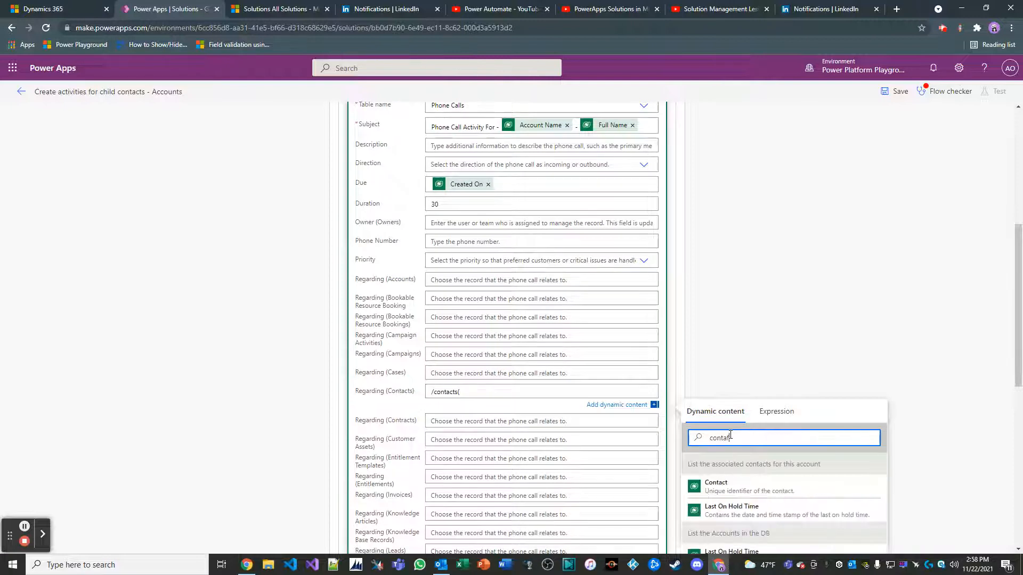
pyautogui.write('t')
pyautogui.scroll(-3, 852, 522)
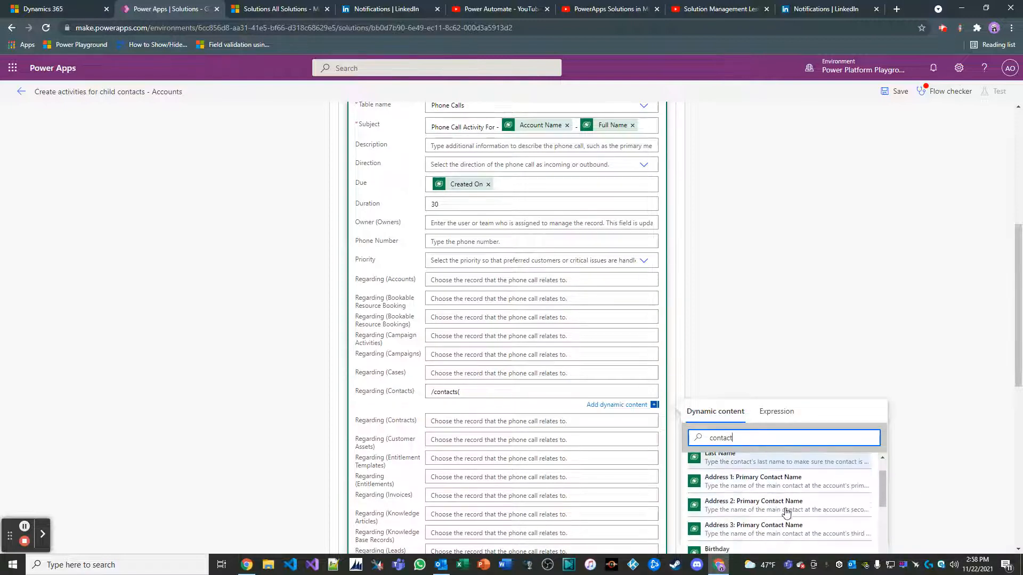
pyautogui.scroll(-2, 781, 506)
pyautogui.click(760, 479)
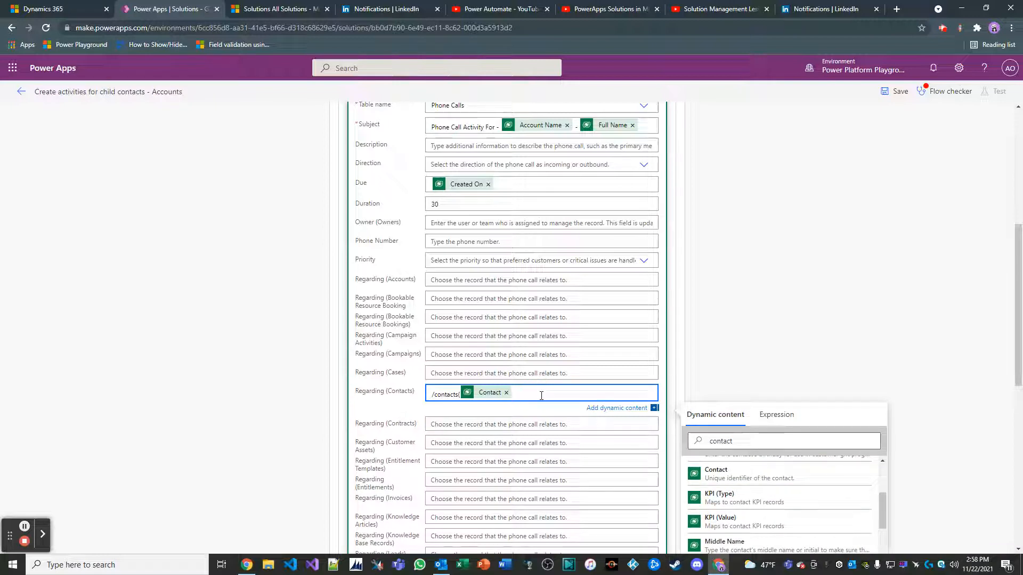
pyautogui.write(')')
pyautogui.click(894, 91)
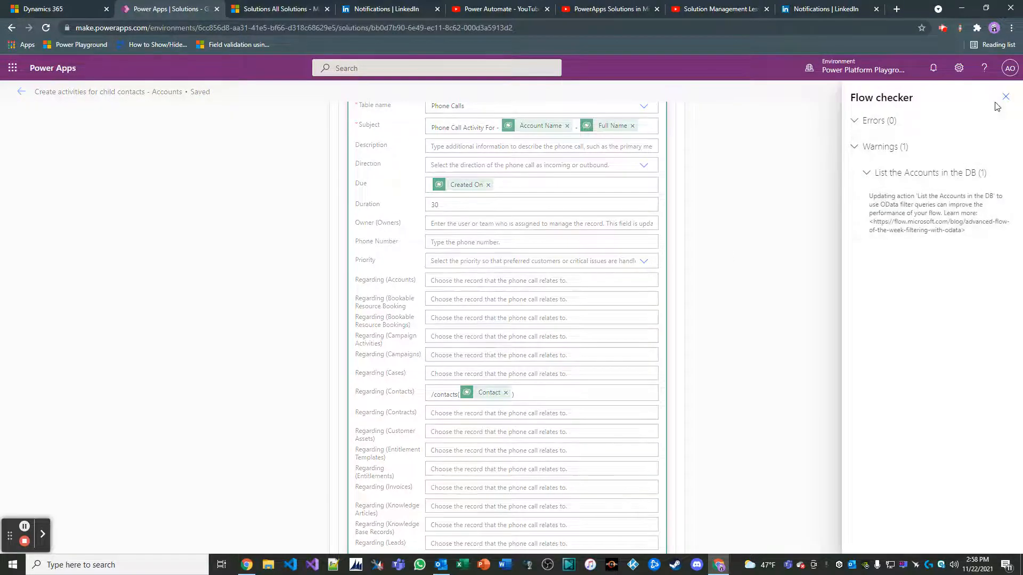
pyautogui.click(1003, 98)
# - Set the phone call's Direction to Yes and save the flow
pyautogui.click(570, 165)
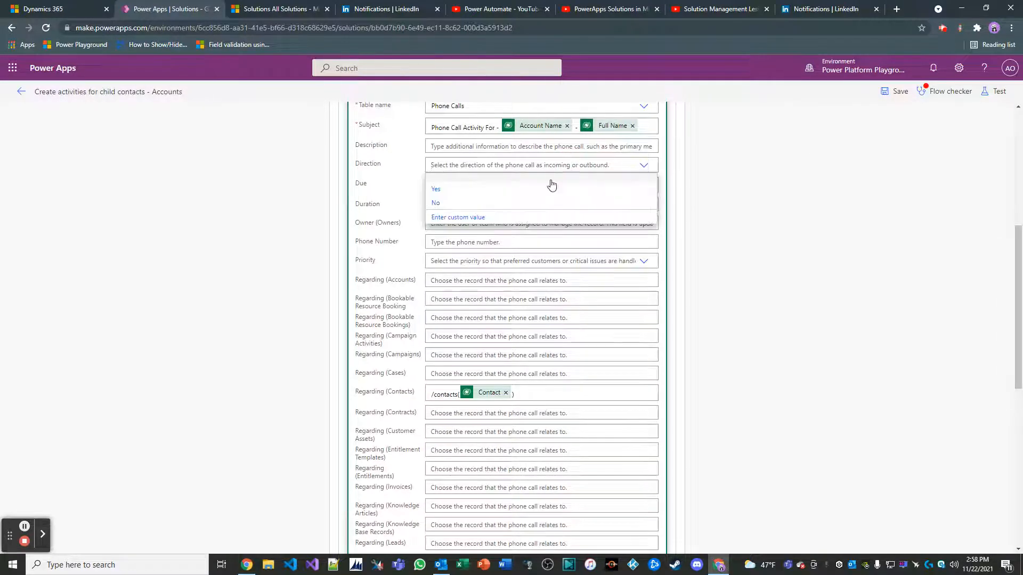
pyautogui.click(533, 188)
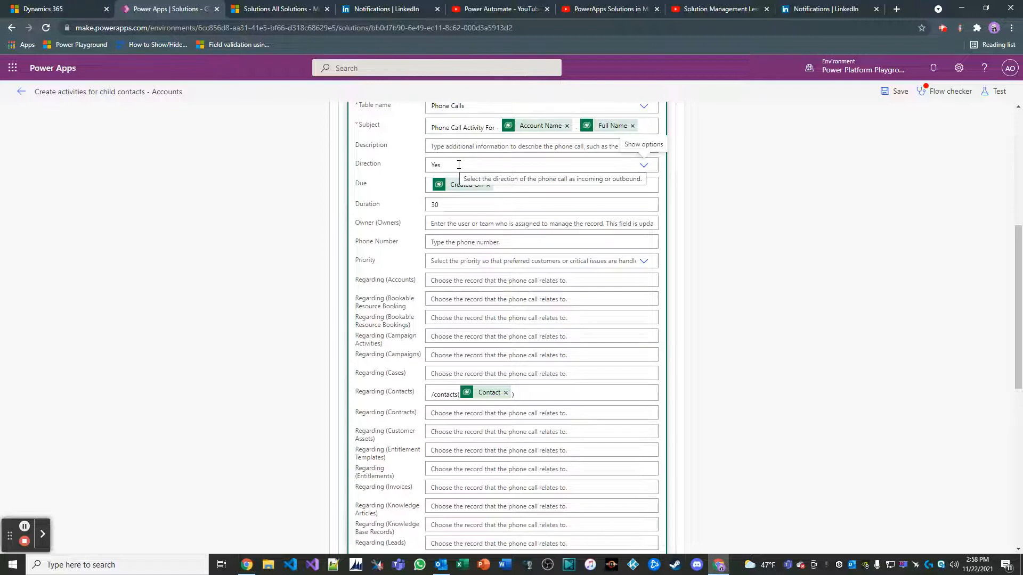
pyautogui.click(889, 94)
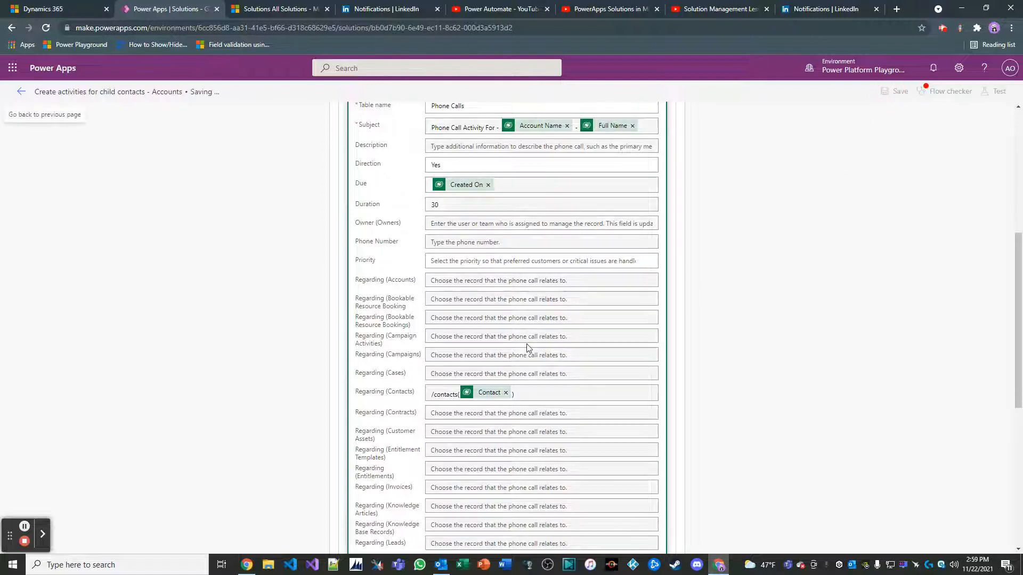
# - Switch to Dynamics 365 and open the list of users in the Security settings
pyautogui.scroll(-5, 549, 301)
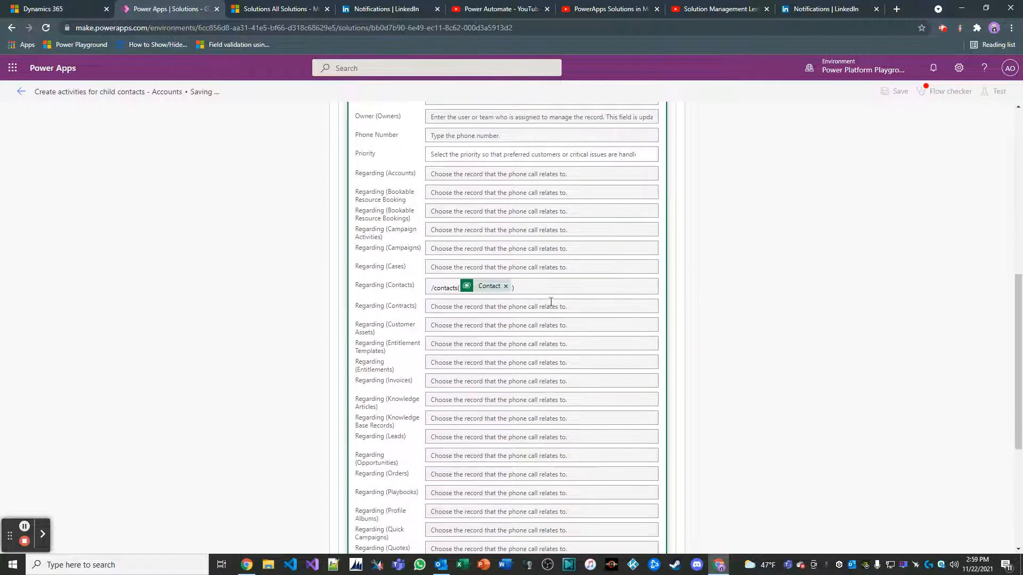
pyautogui.scroll(-1, 549, 296)
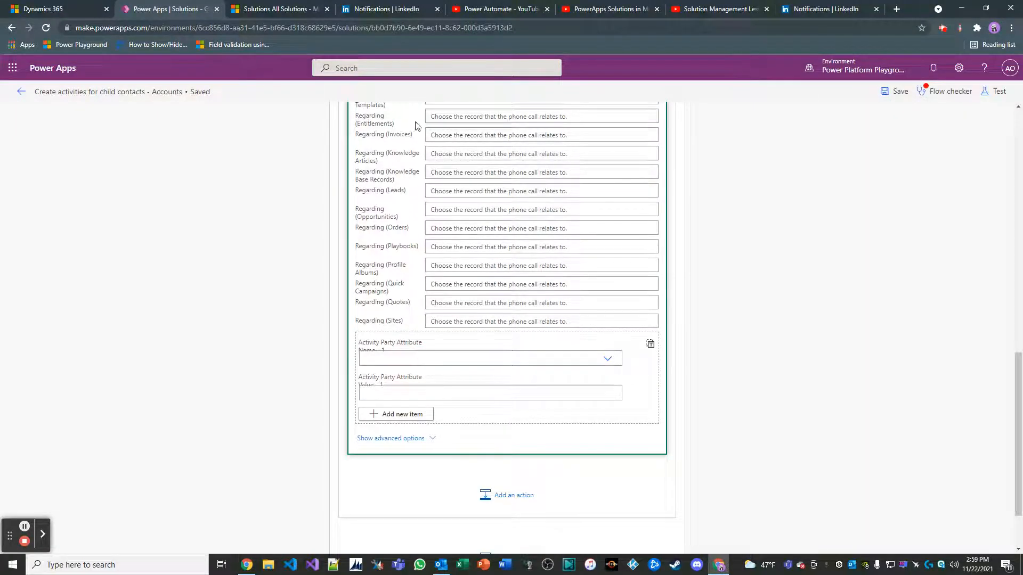
pyautogui.click(270, 12)
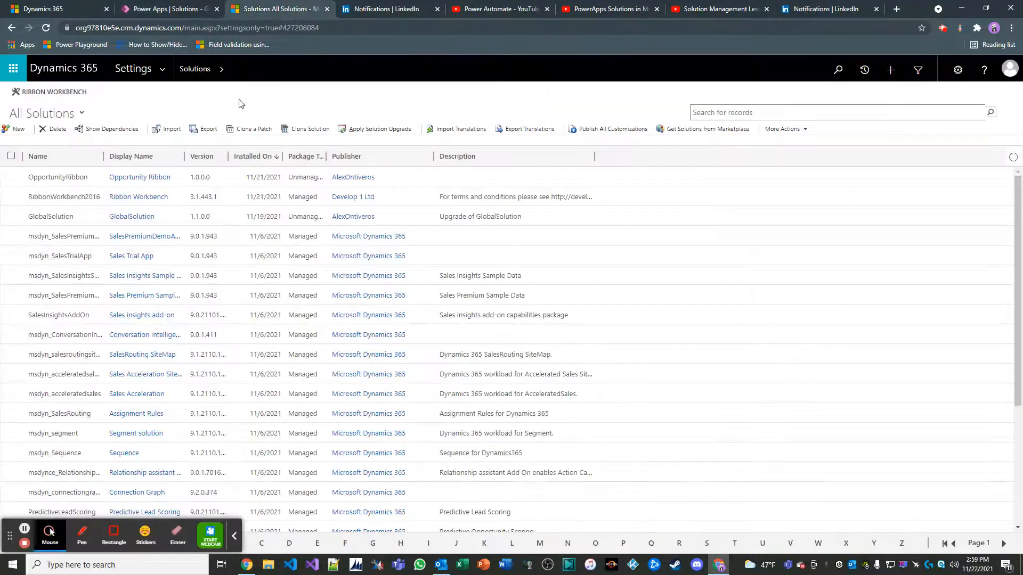
pyautogui.click(161, 69)
pyautogui.click(292, 192)
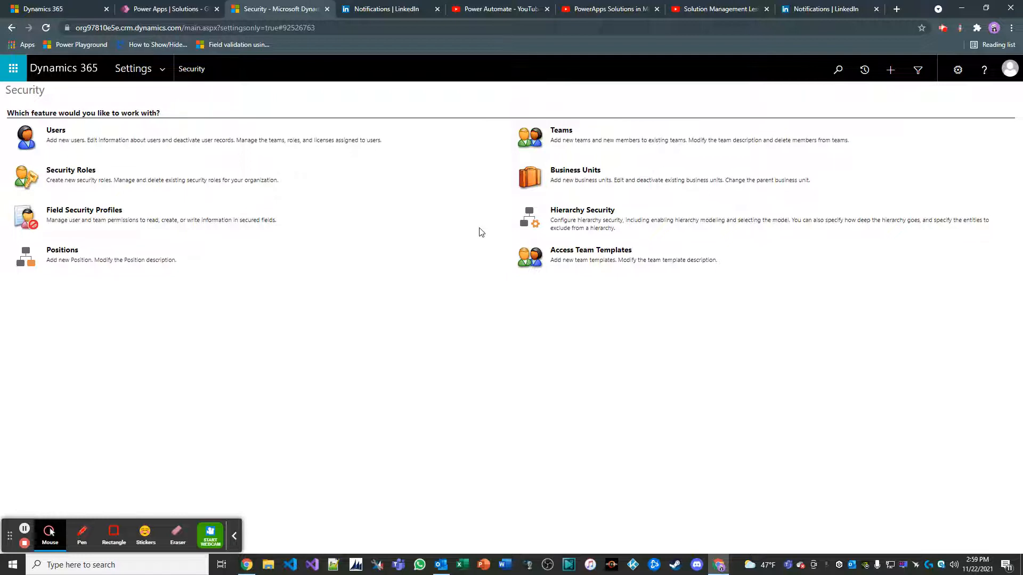
pyautogui.click(75, 137)
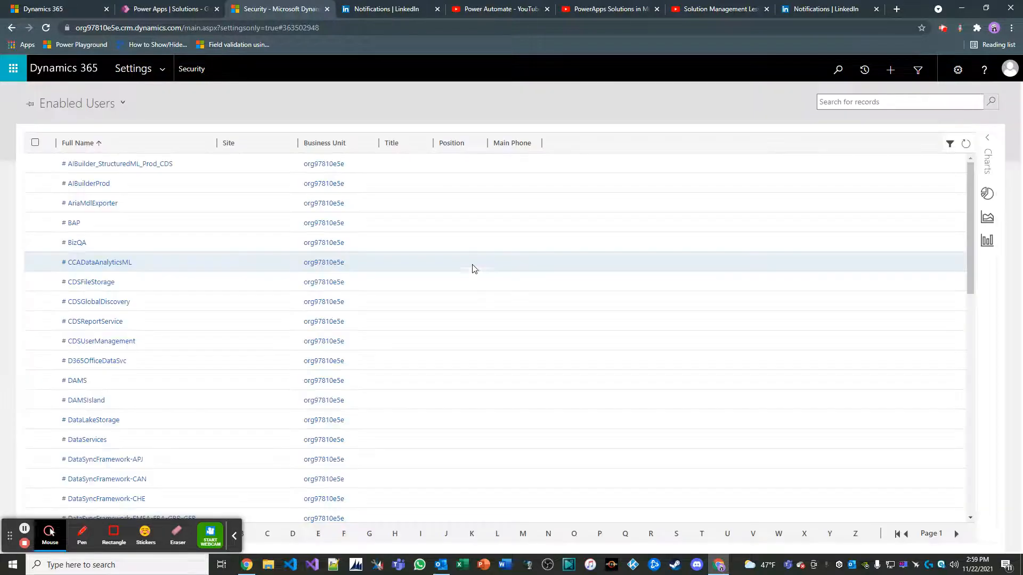
# - Search the enabled users for the caller's first name and open the matching user record
pyautogui.click(862, 106)
pyautogui.click(863, 121)
pyautogui.write('alex')
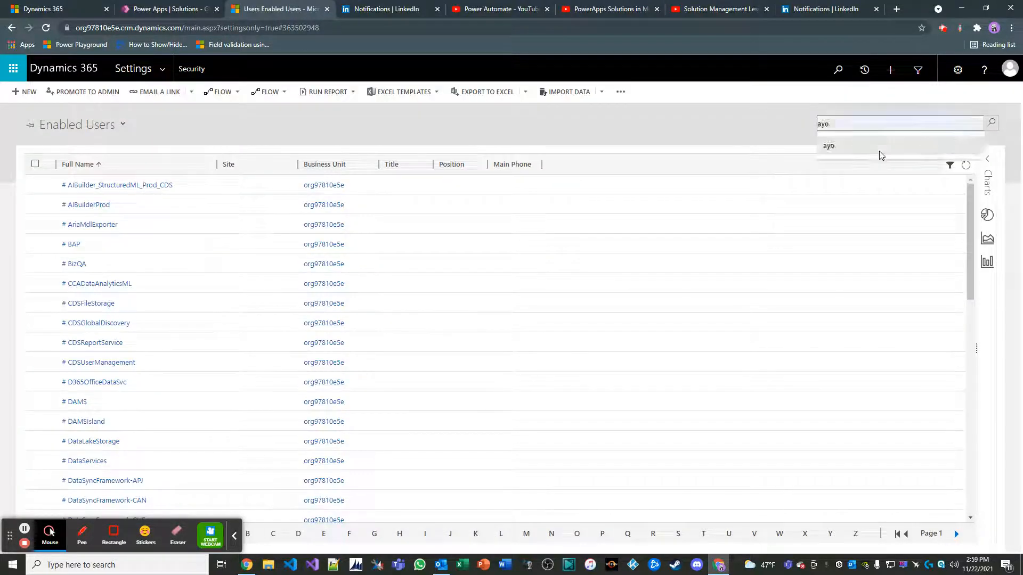
pyautogui.press('Return')
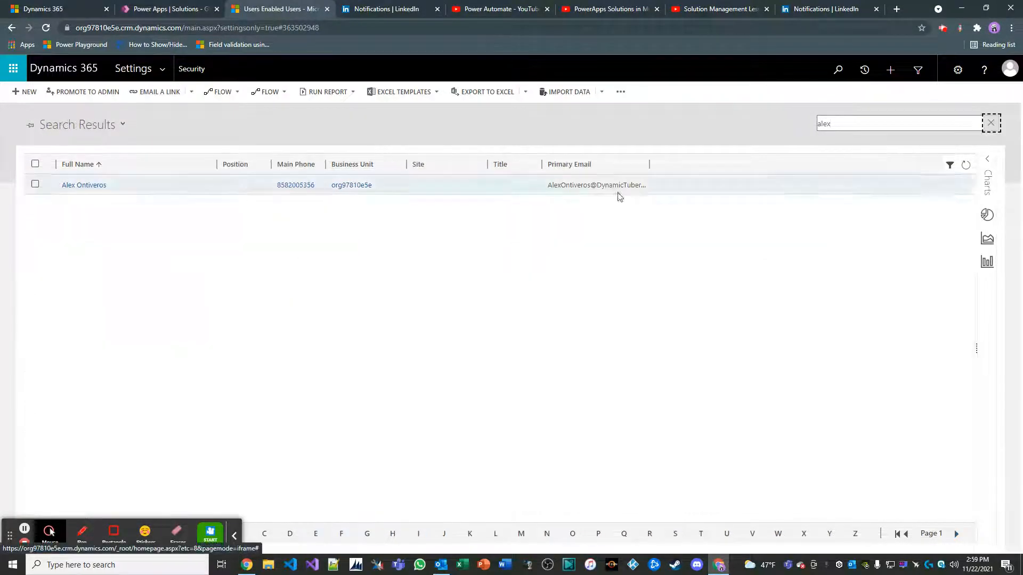
pyautogui.doubleClick(141, 184)
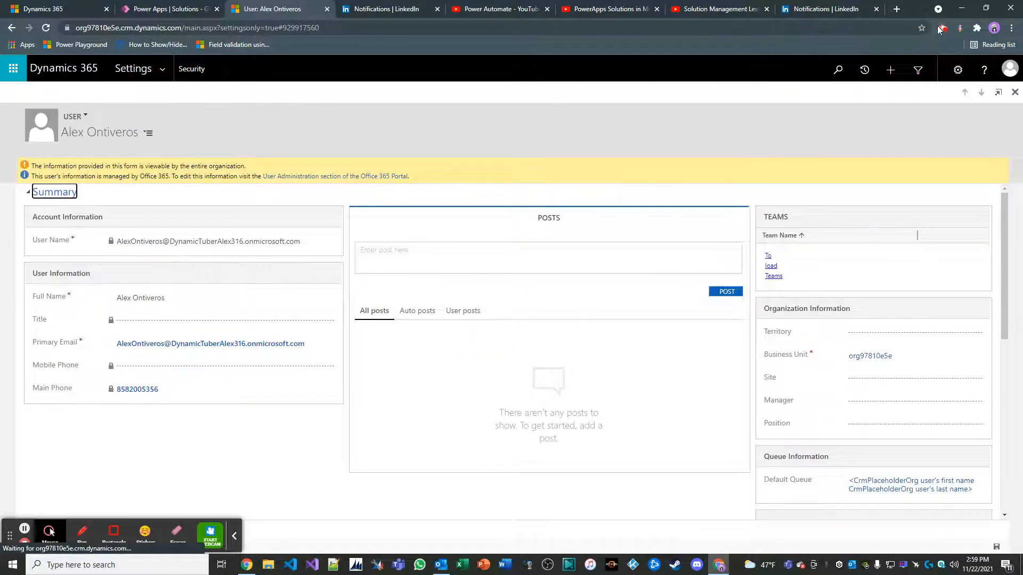
# - Copy the user's record ID with the Level up for Dynamics 365/Power Apps extension
pyautogui.click(959, 29)
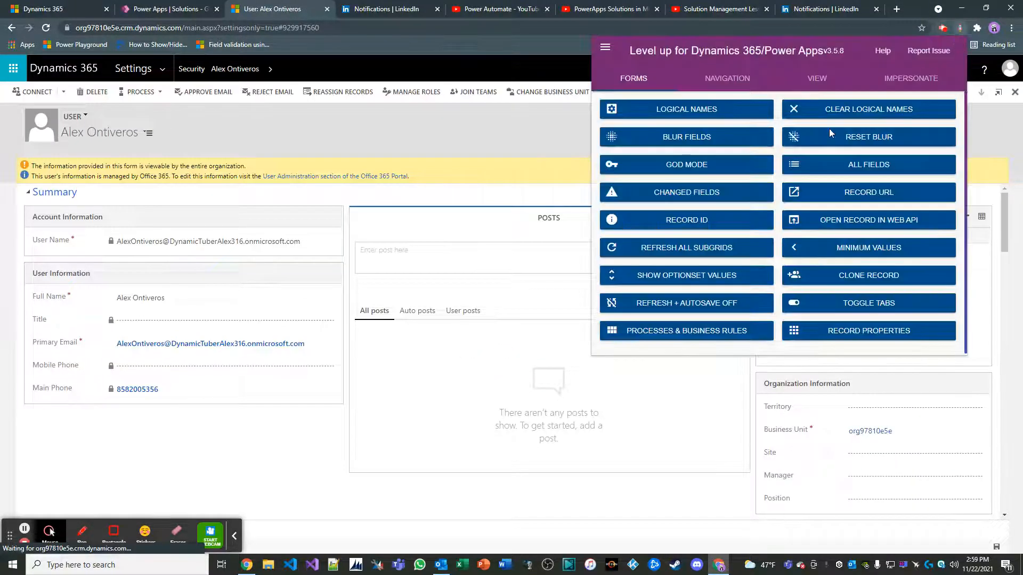
pyautogui.click(697, 218)
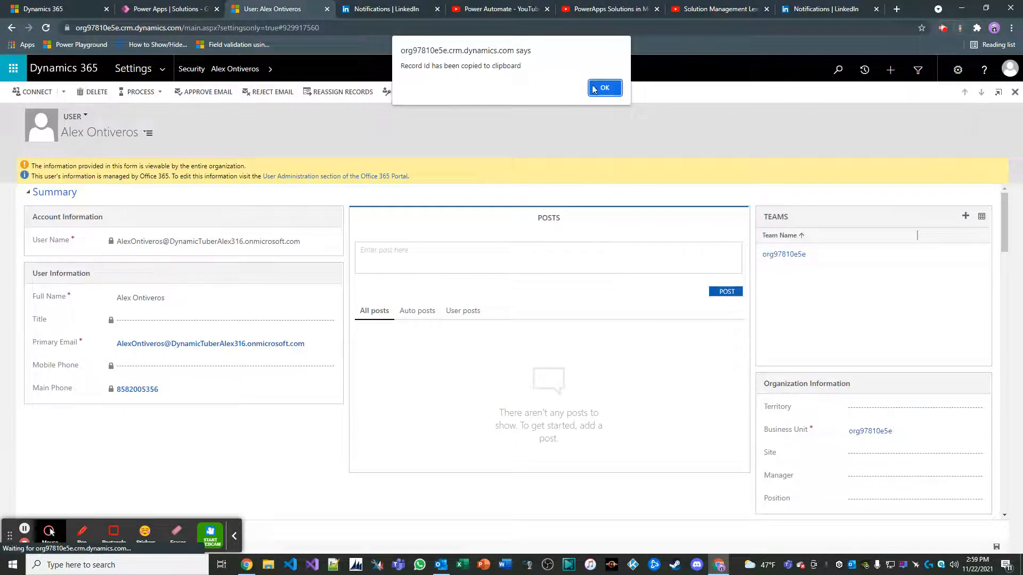
pyautogui.click(604, 88)
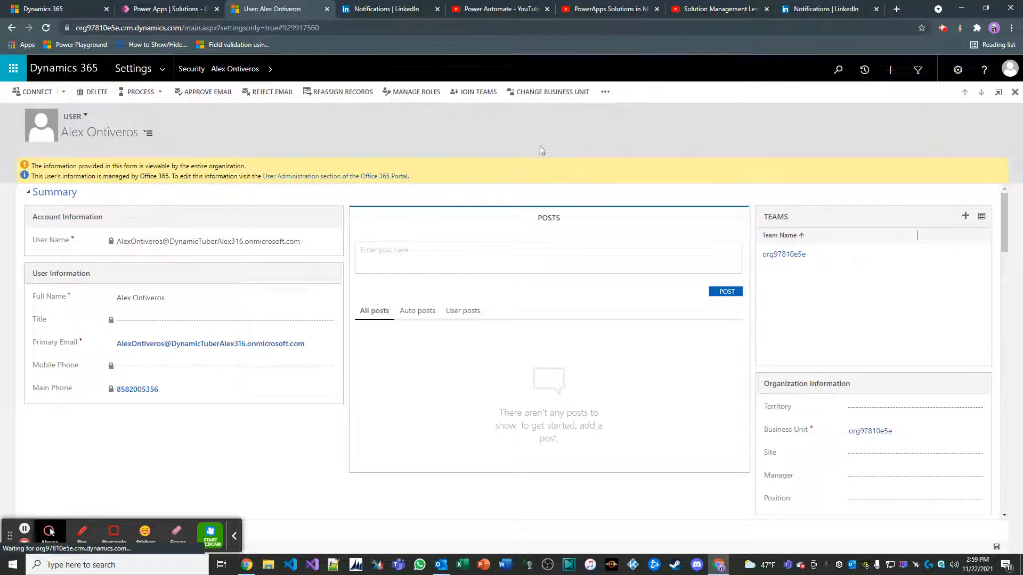
# - Back in the Power Apps flow, set the first activity party to Call From with the value systemusers() containing the copied user record ID
pyautogui.click(141, 15)
pyautogui.click(470, 358)
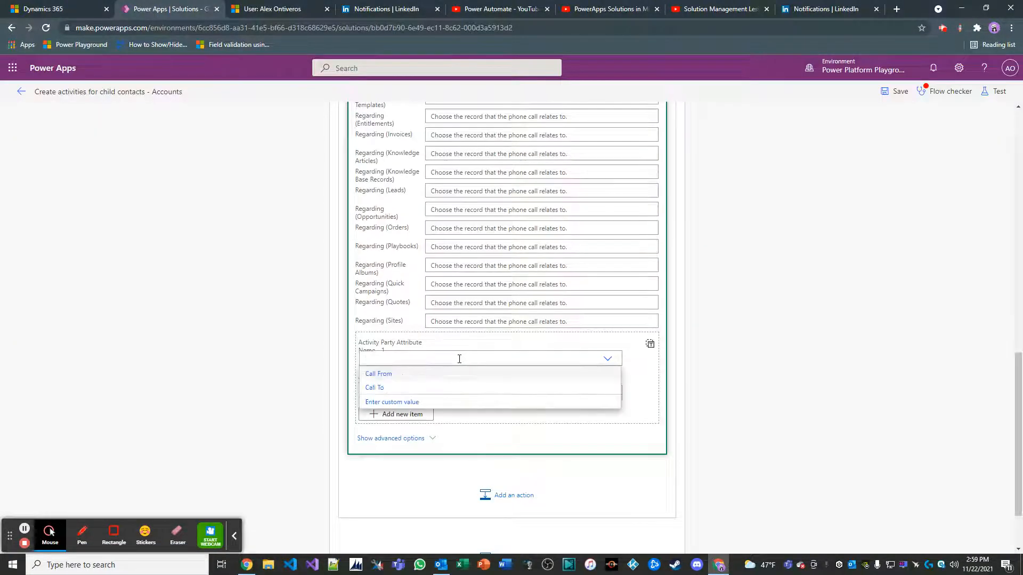
pyautogui.click(416, 375)
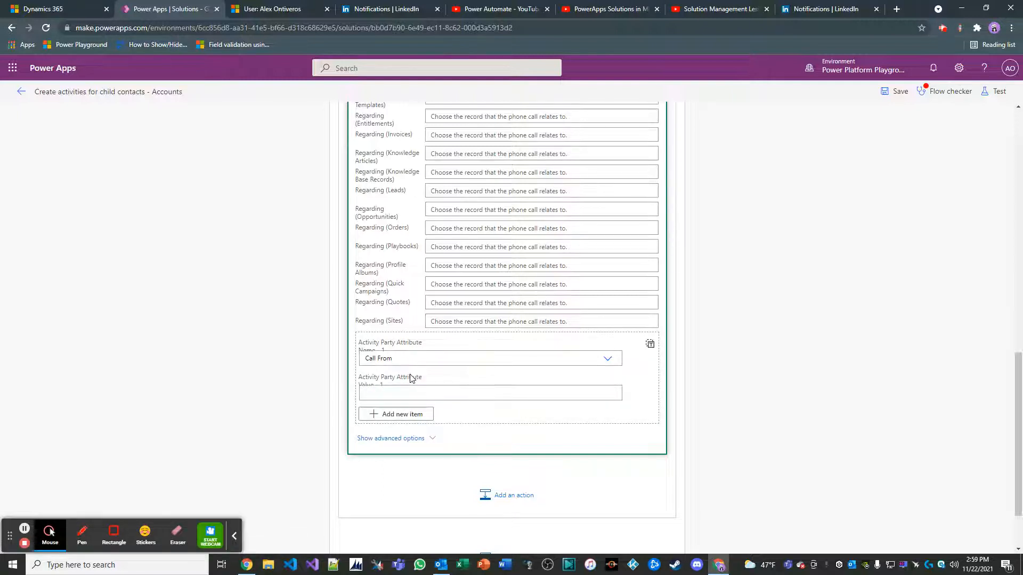
pyautogui.click(418, 392)
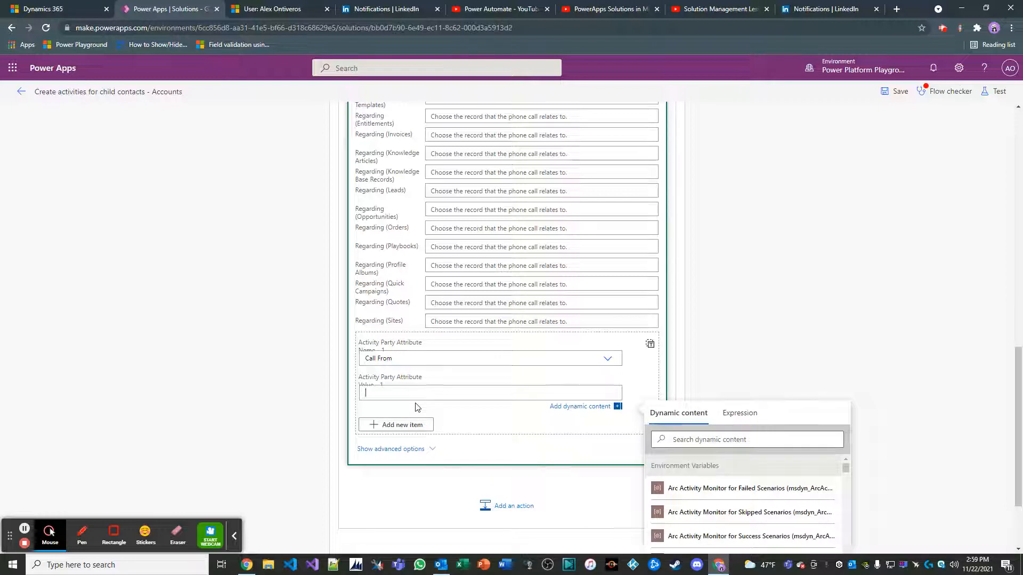
pyautogui.write('systemuysers(')
pyautogui.hotkey('ctrl', 'v')
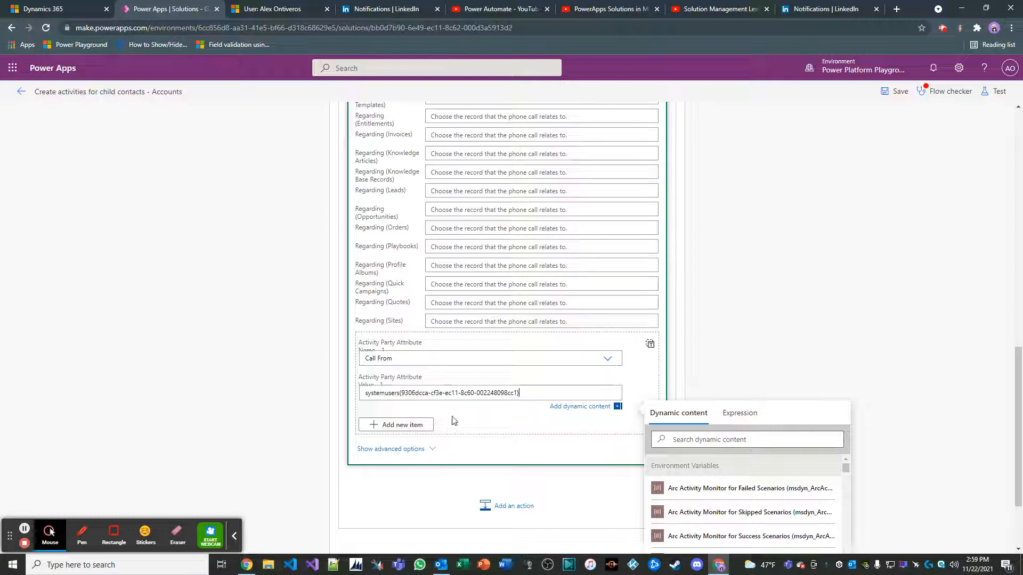
# - Add a second activity party set to Call To and enter "contacts(" as its value
pyautogui.click(417, 425)
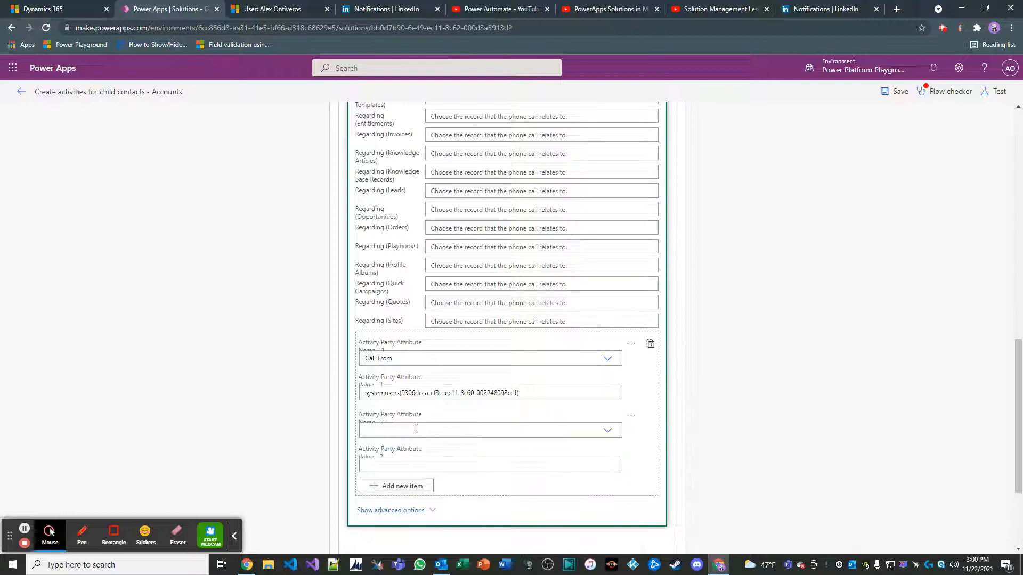
pyautogui.click(413, 430)
pyautogui.click(413, 457)
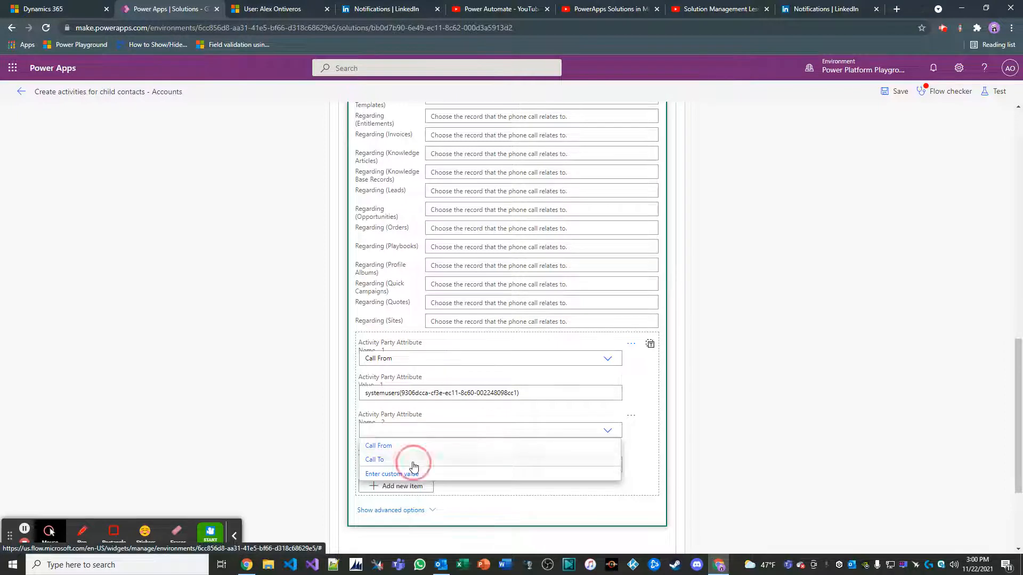
pyautogui.click(408, 467)
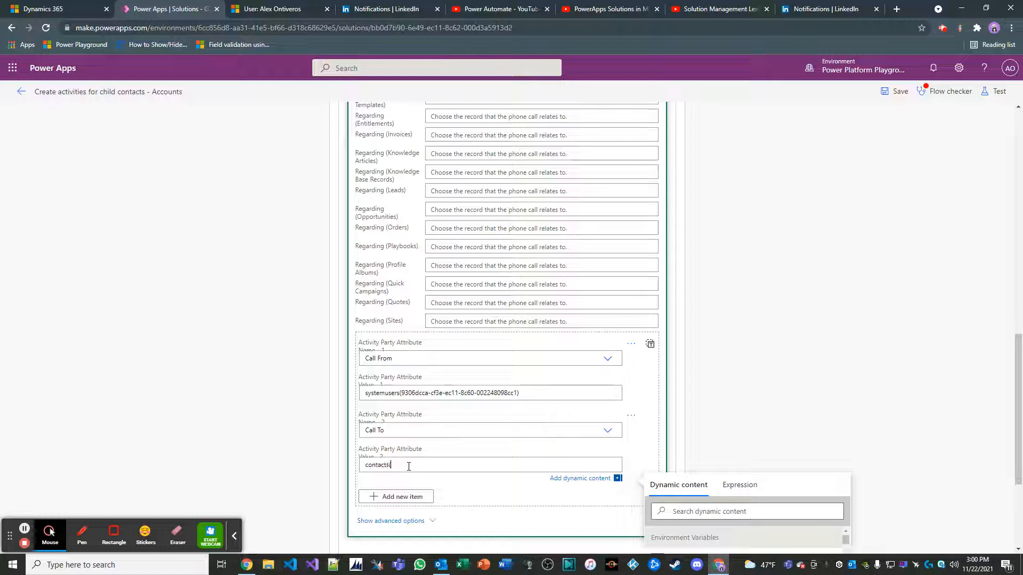
# - Complete the Call To value with the Contact unique identifier and a closing parenthesis, and save the flow
pyautogui.click(769, 511)
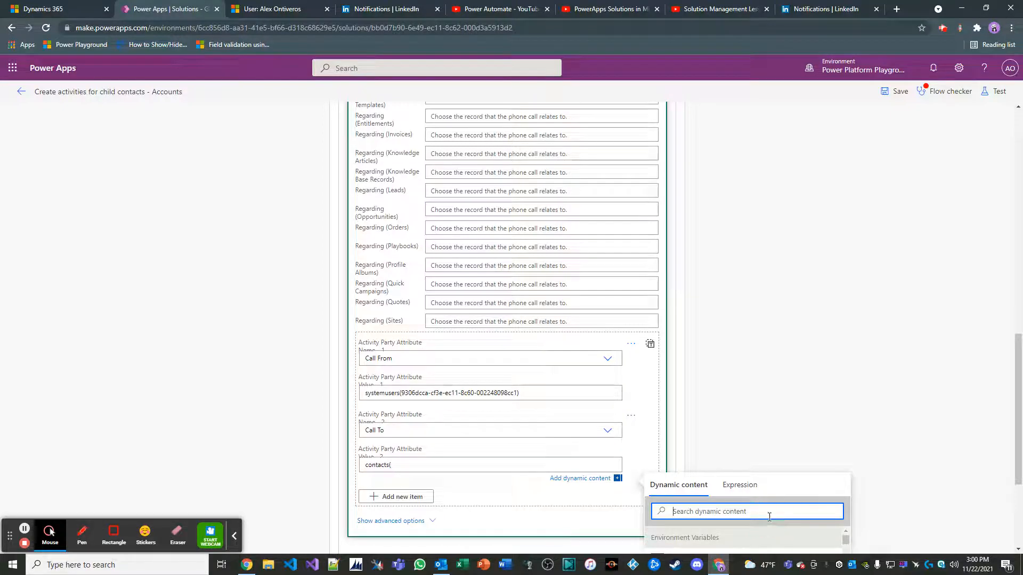
pyautogui.write('contact')
pyautogui.scroll(-3, 976, 308)
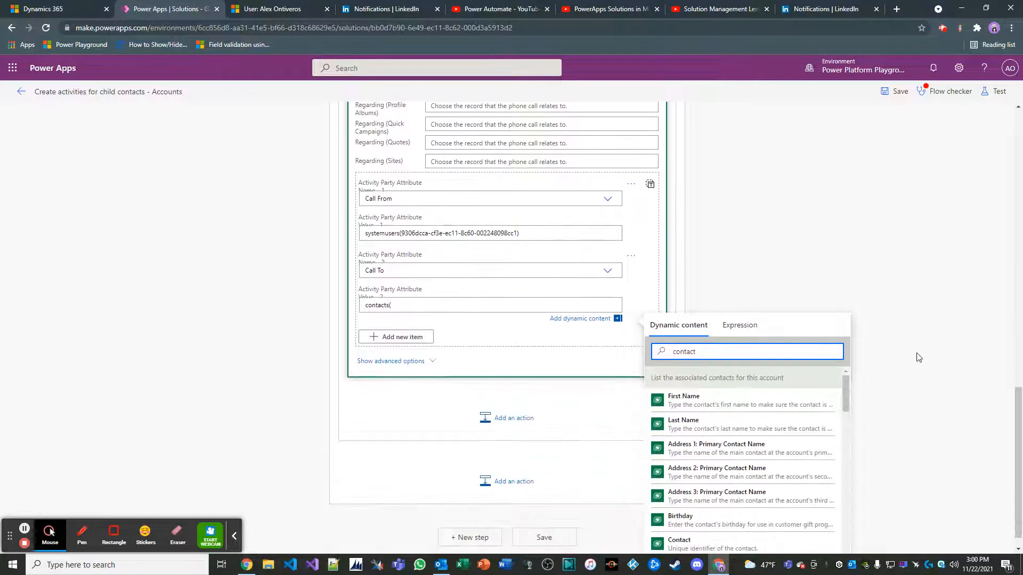
pyautogui.scroll(-1, 746, 450)
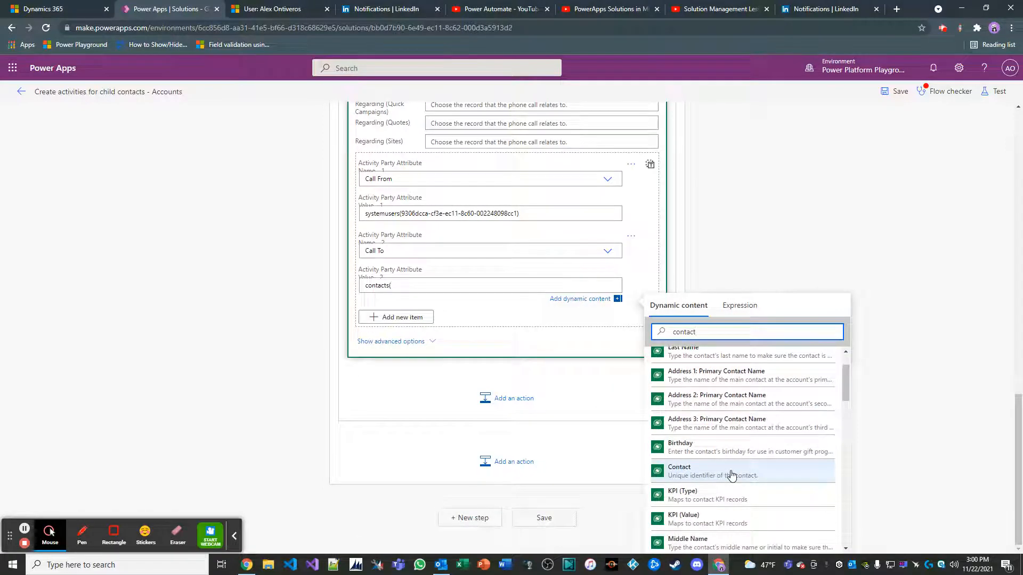
pyautogui.scroll(3, 732, 477)
pyautogui.scroll(-1, 738, 484)
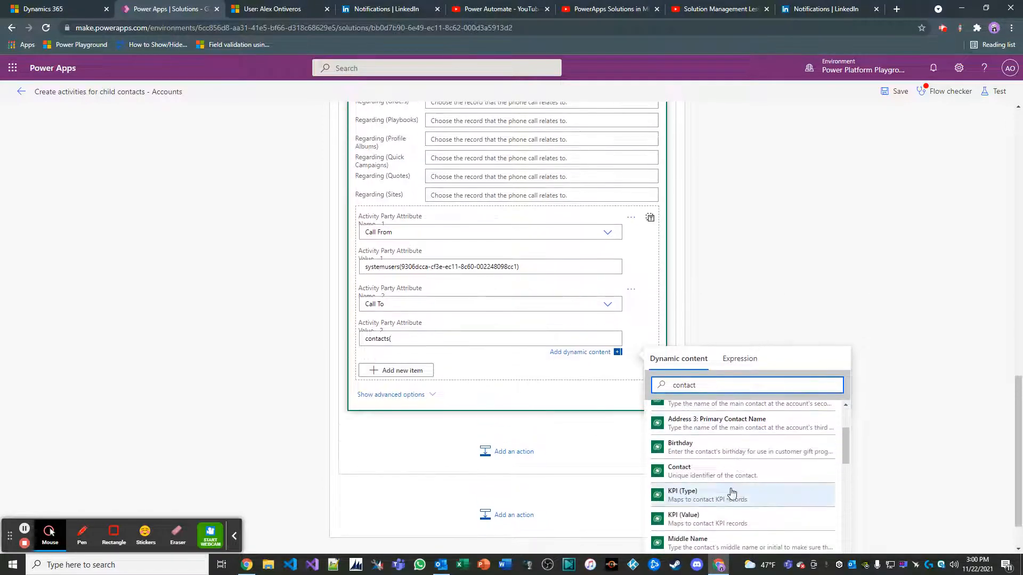
pyautogui.click(727, 472)
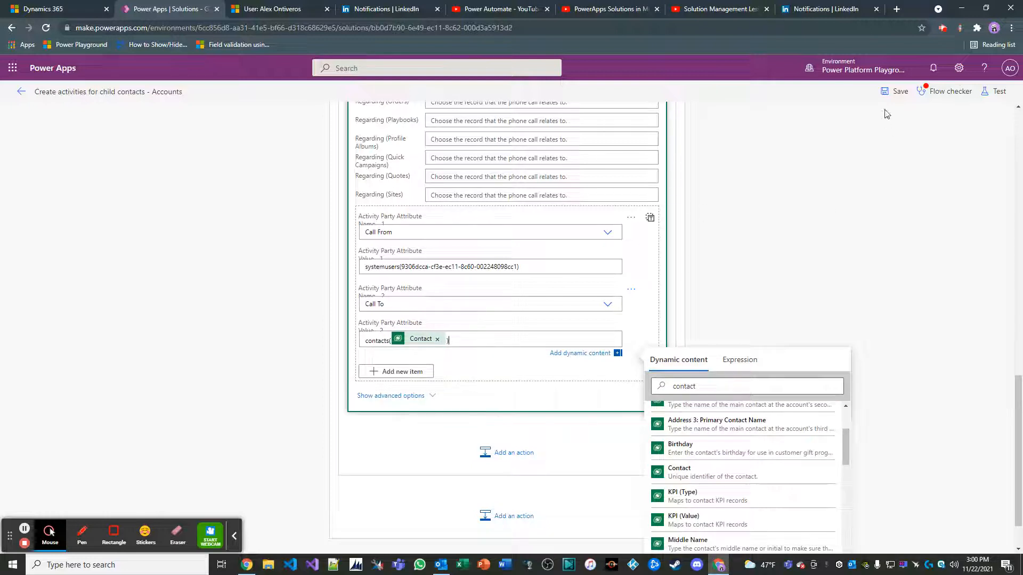
pyautogui.click(892, 91)
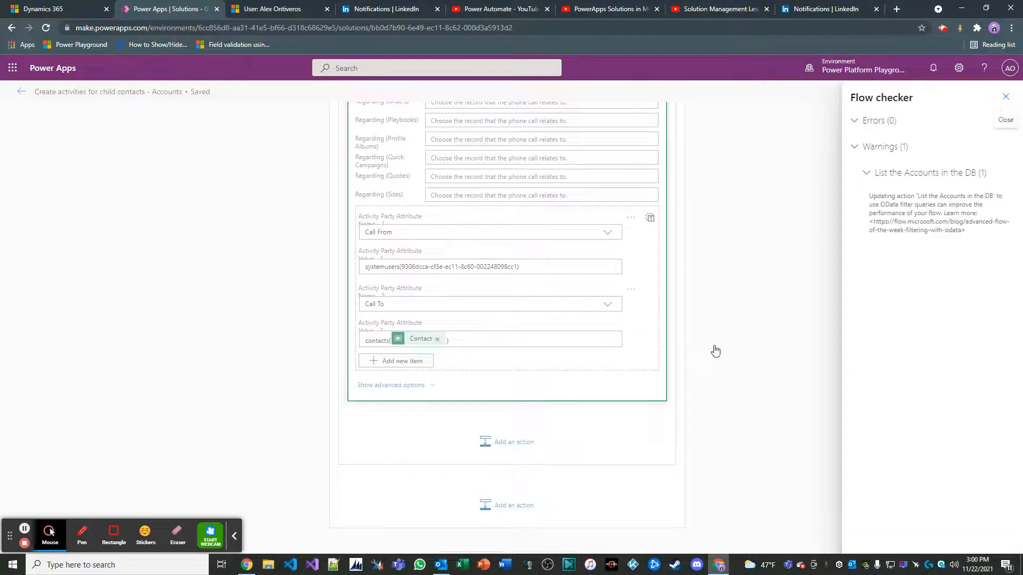
pyautogui.click(1006, 97)
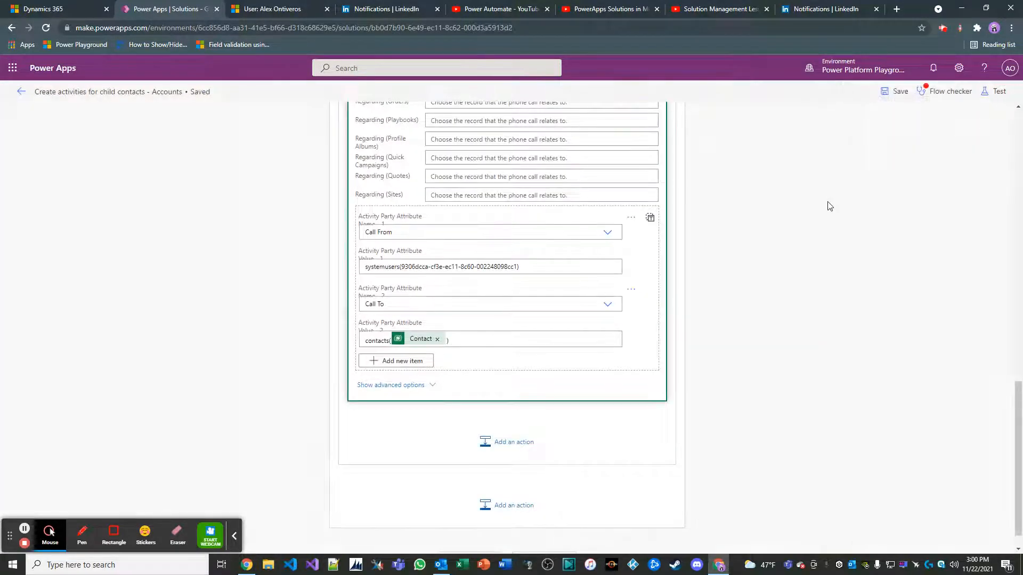
# - Save the flow and close the Flow checker
pyautogui.click(909, 94)
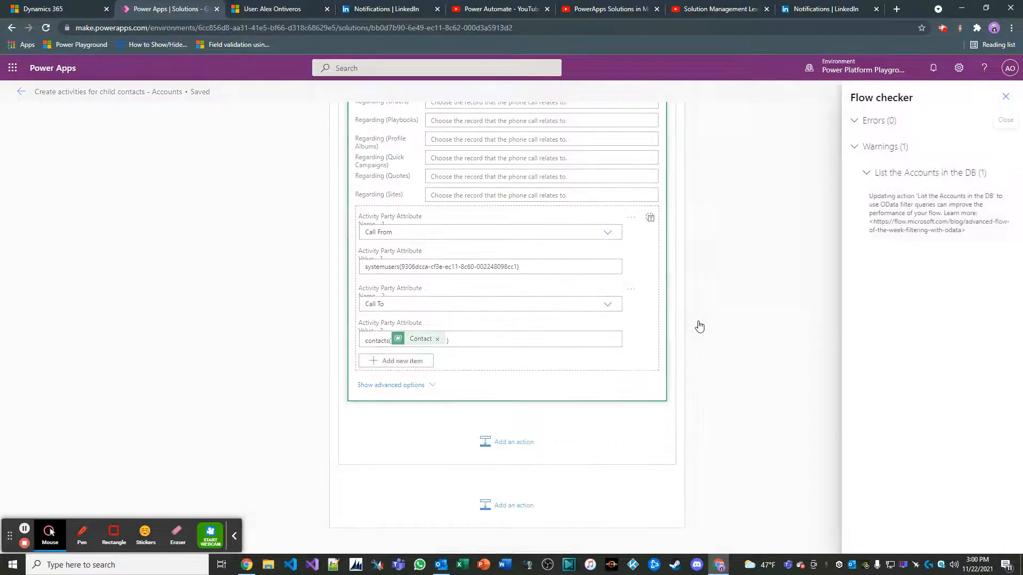
pyautogui.click(1007, 101)
pyautogui.scroll(15, 743, 275)
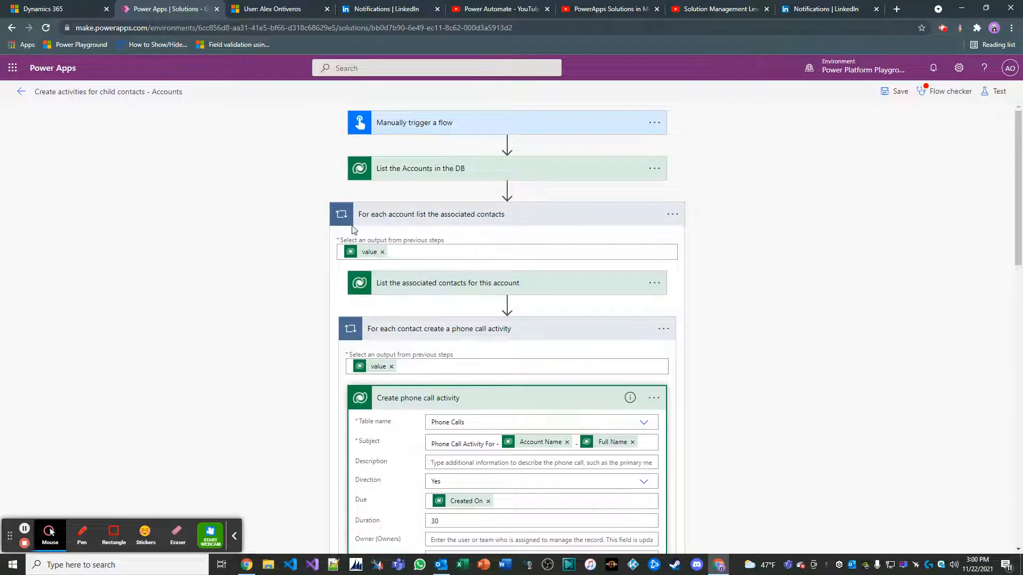
# - Return to the solution's objects, reopen the "Create activities for child contacts - Accounts" flow for editing, and close the Flow checker
pyautogui.click(21, 92)
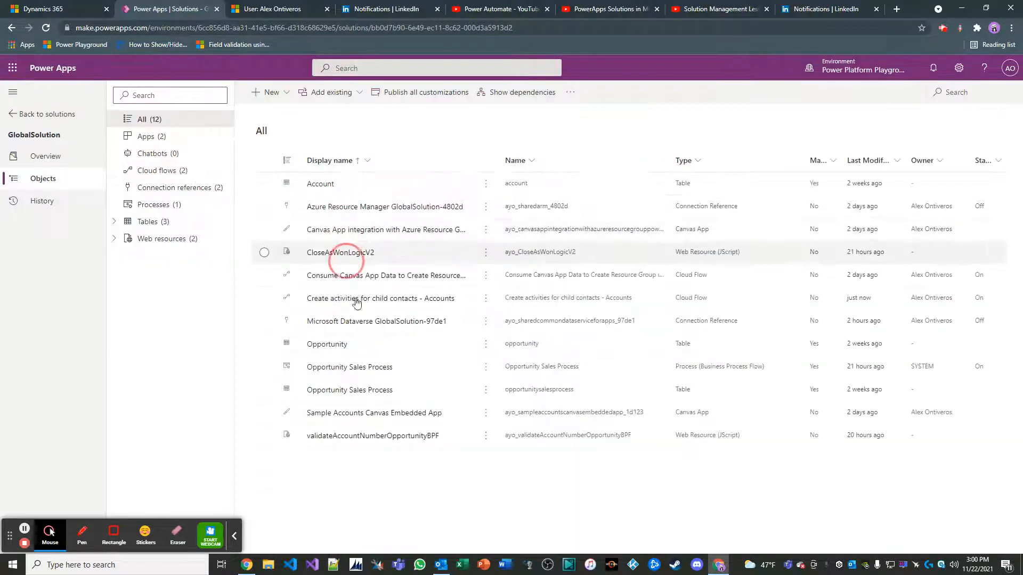
pyautogui.click(400, 344)
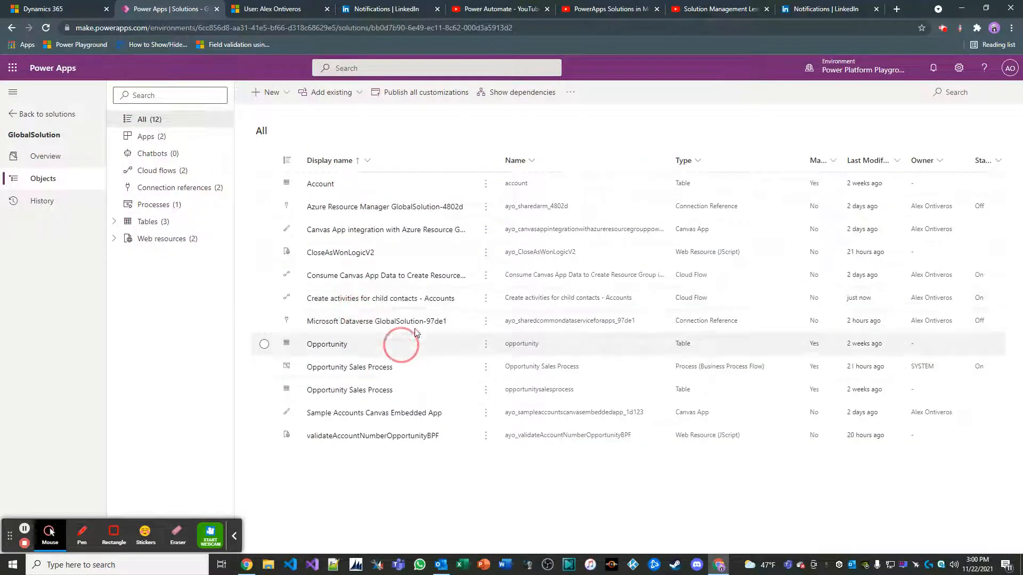
pyautogui.click(381, 308)
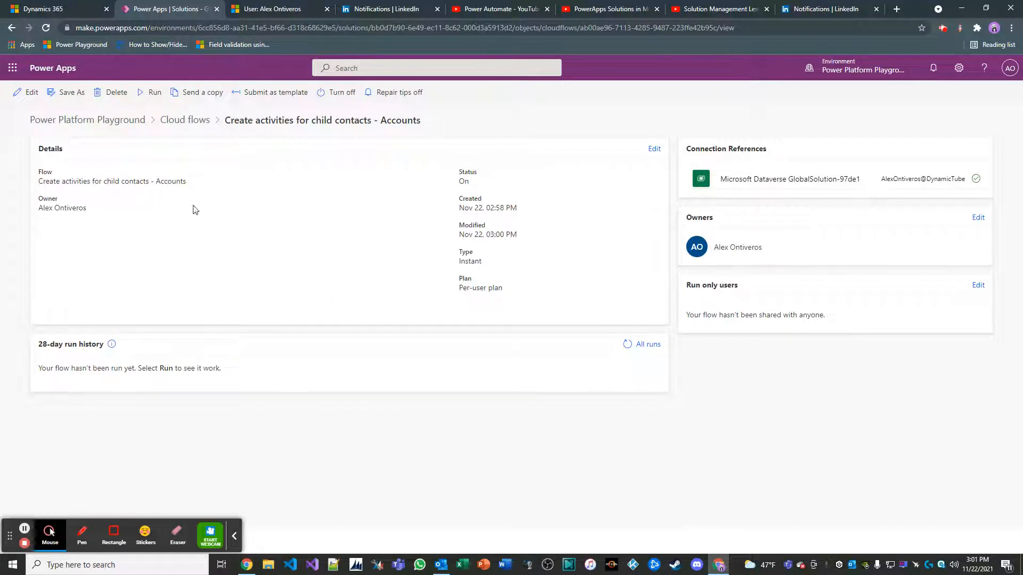
pyautogui.click(27, 94)
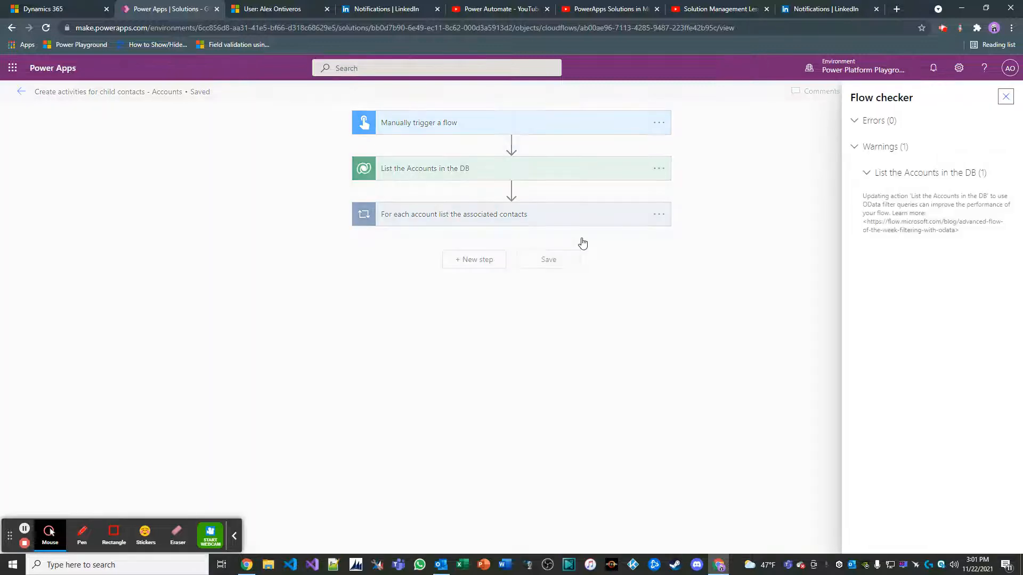
pyautogui.click(1005, 97)
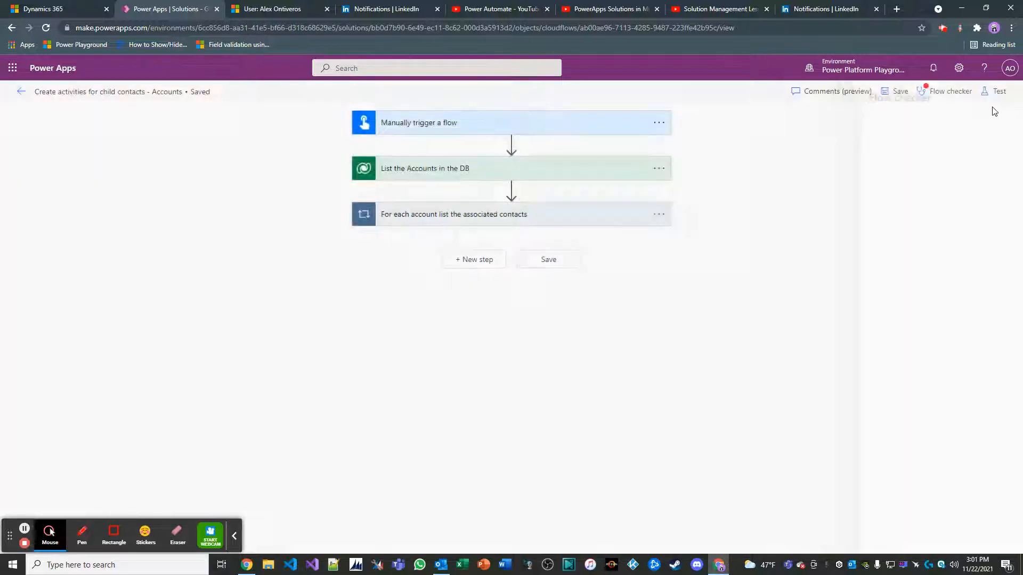
# - Examine the advanced options of the account listing action and the Filter rows expression of the associated contacts action
pyautogui.click(585, 179)
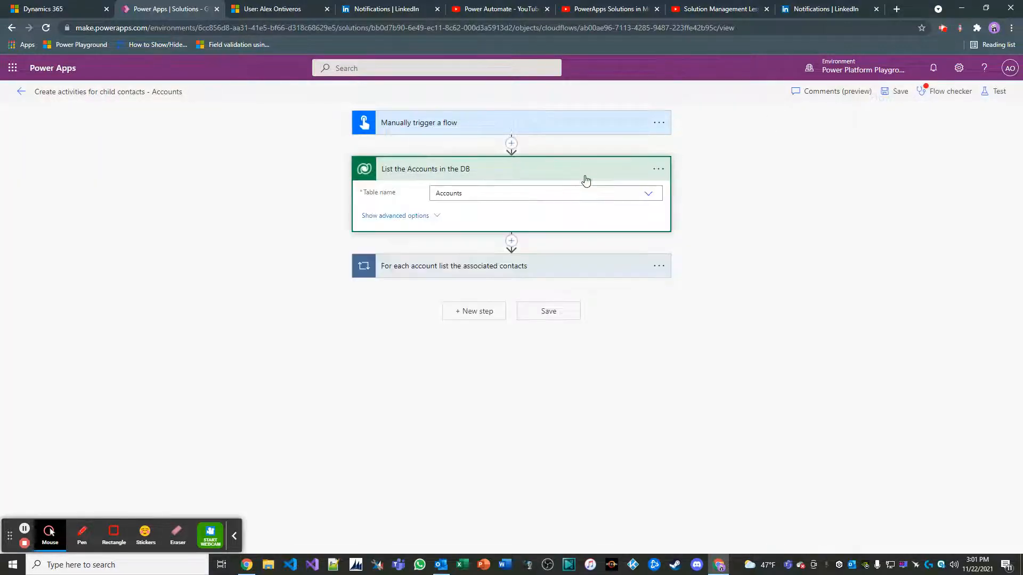
pyautogui.click(414, 216)
pyautogui.click(500, 415)
pyautogui.scroll(-2, 701, 306)
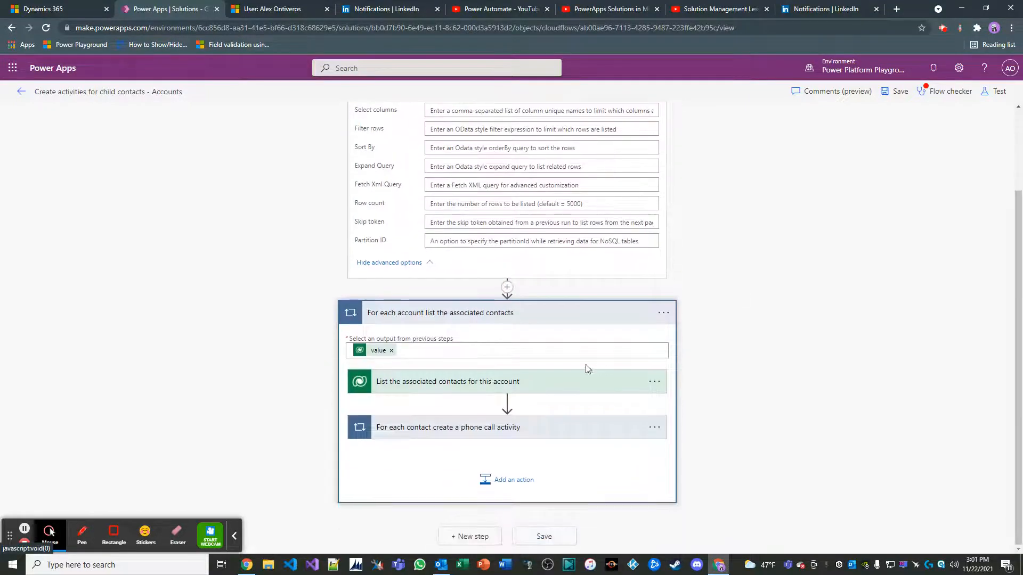
pyautogui.click(568, 382)
pyautogui.click(401, 380)
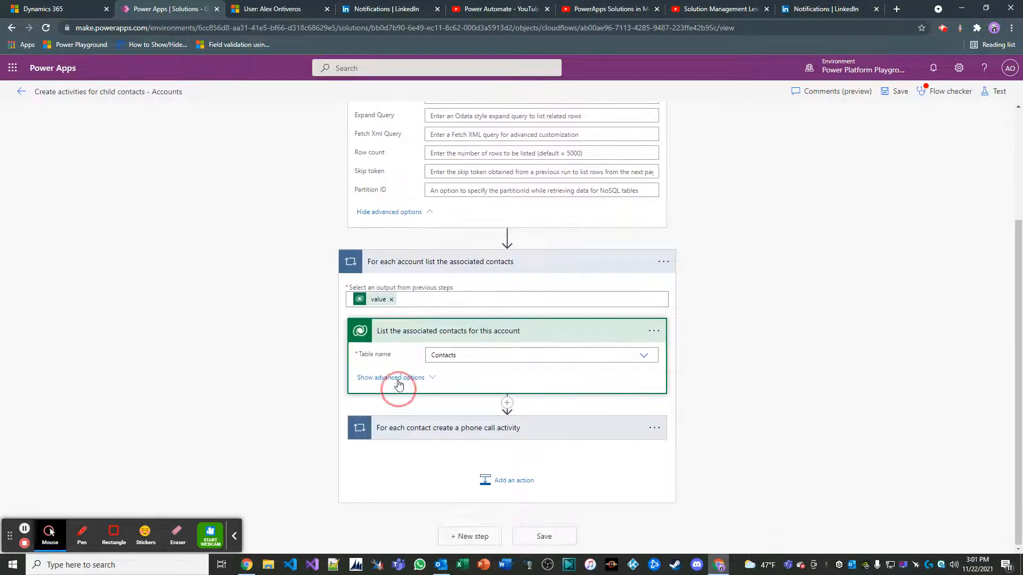
pyautogui.scroll(-1, 421, 368)
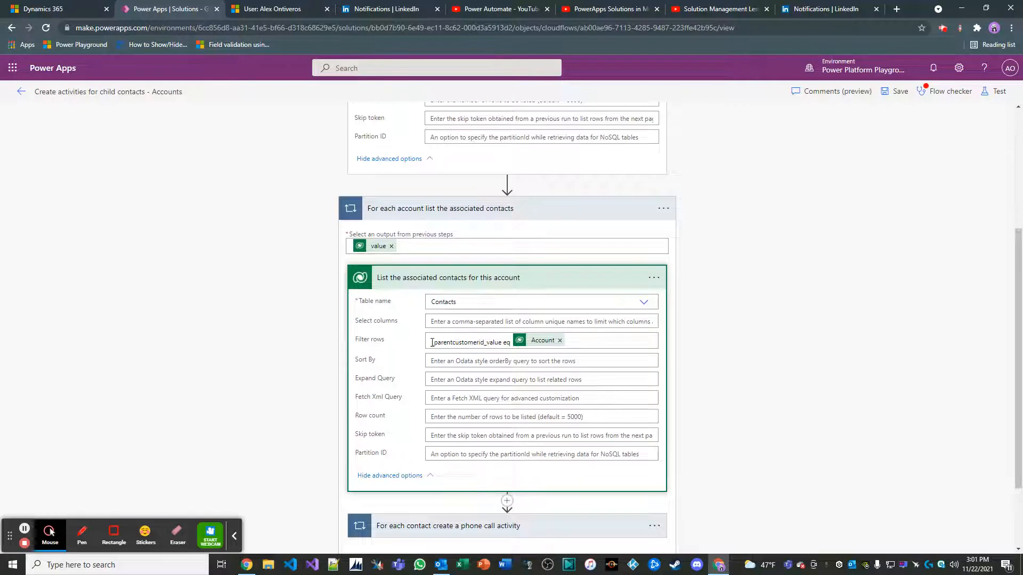
pyautogui.click(432, 343)
pyautogui.click(493, 341)
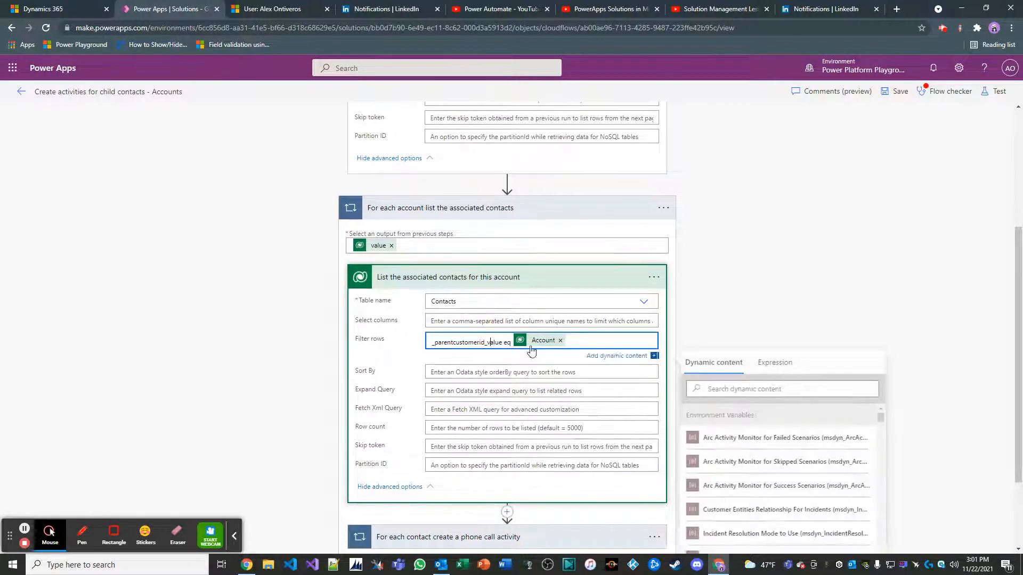
pyautogui.scroll(-2, 559, 353)
# - Examine the Create phone call activity action inside the contact loop, including its subject, due date, regarding contact and activity parties
pyautogui.click(527, 441)
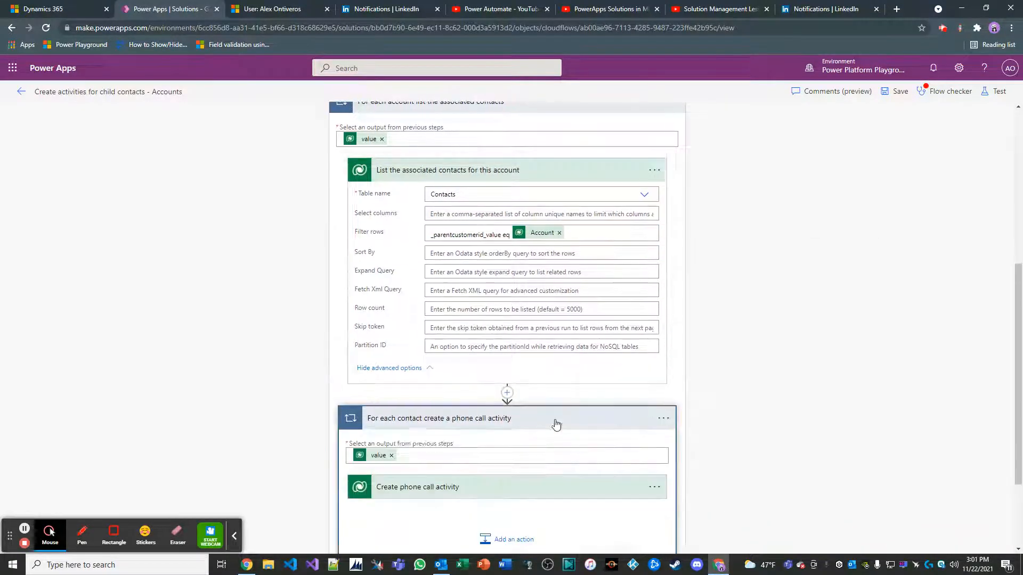
pyautogui.scroll(-2, 557, 421)
pyautogui.click(553, 383)
pyautogui.scroll(-2, 559, 386)
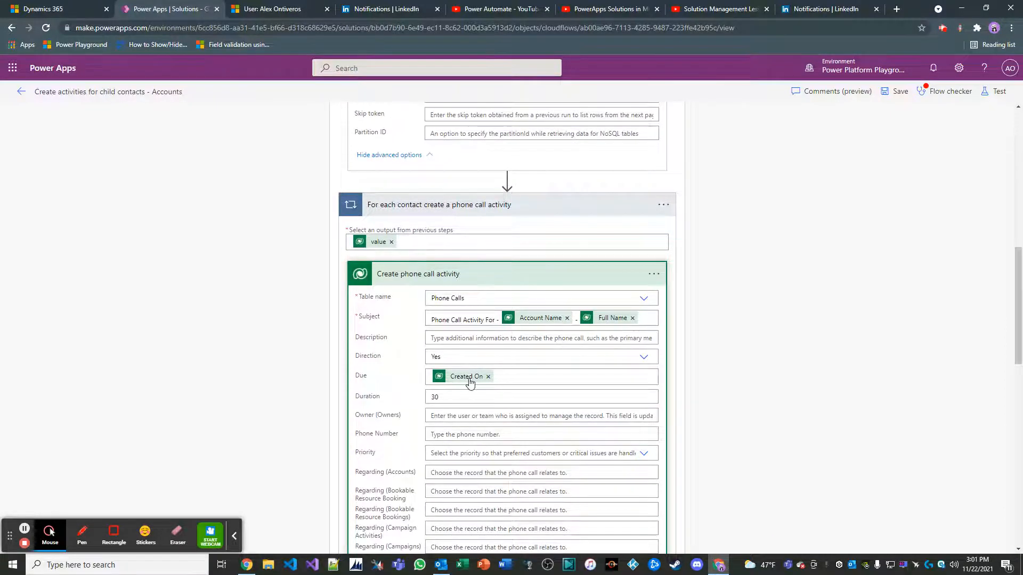
pyautogui.scroll(-4, 535, 359)
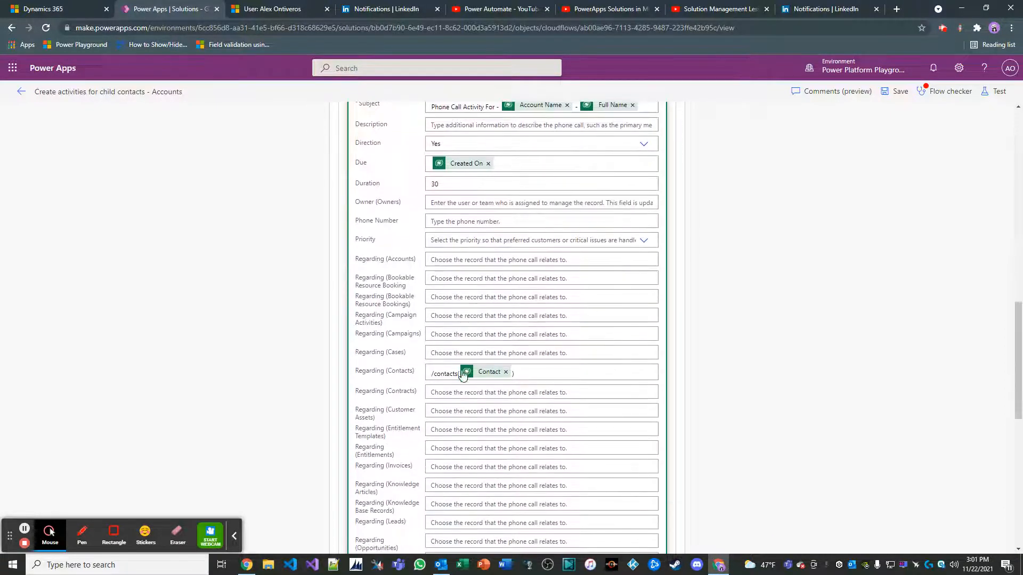
pyautogui.scroll(-6, 519, 383)
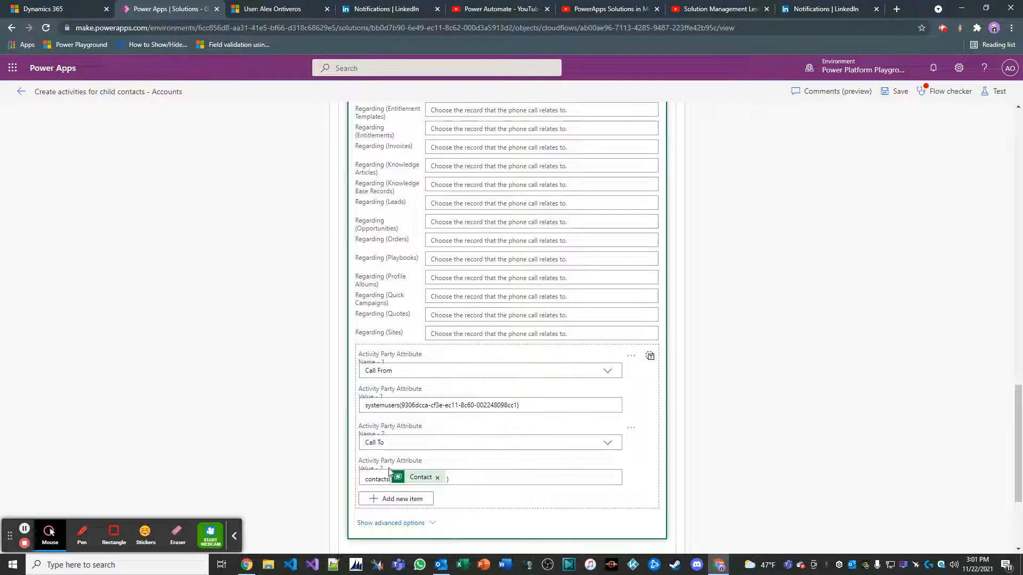
pyautogui.scroll(-2, 613, 436)
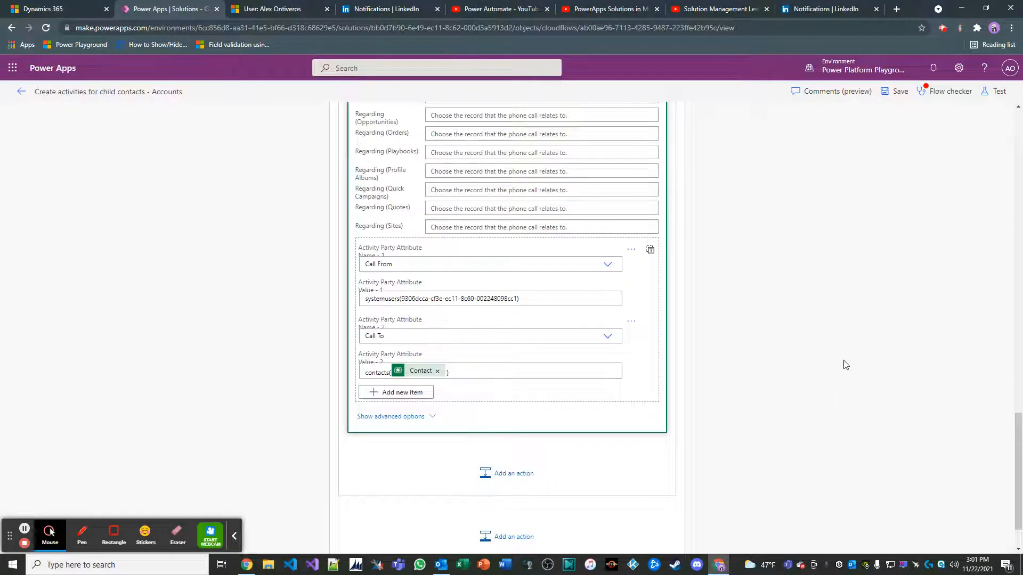
pyautogui.scroll(10, 852, 357)
pyautogui.scroll(10, 930, 283)
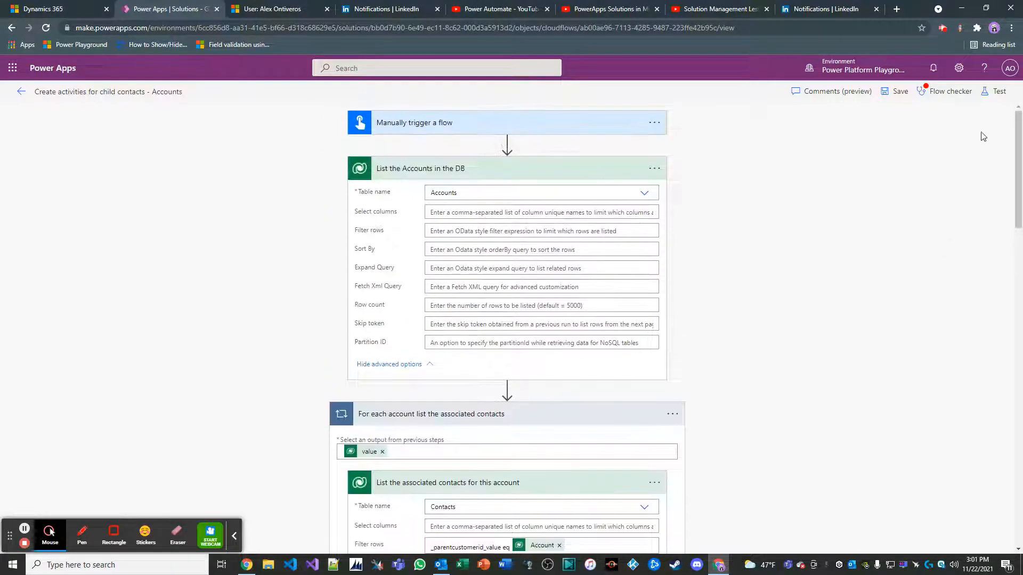
# - Save and test the flow manually, run it, and expand the account loop in the run results
pyautogui.click(996, 91)
pyautogui.click(858, 119)
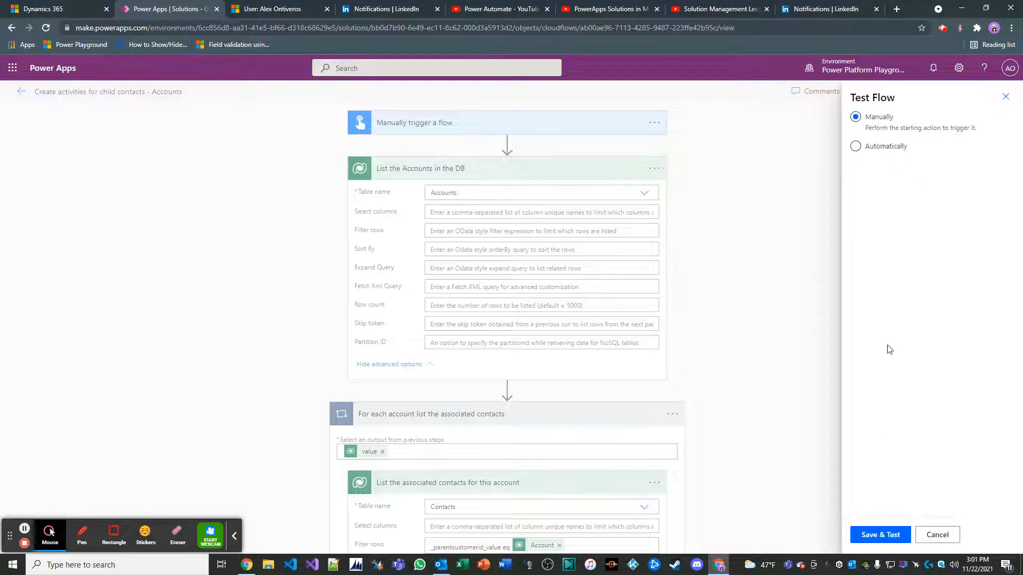
pyautogui.click(888, 533)
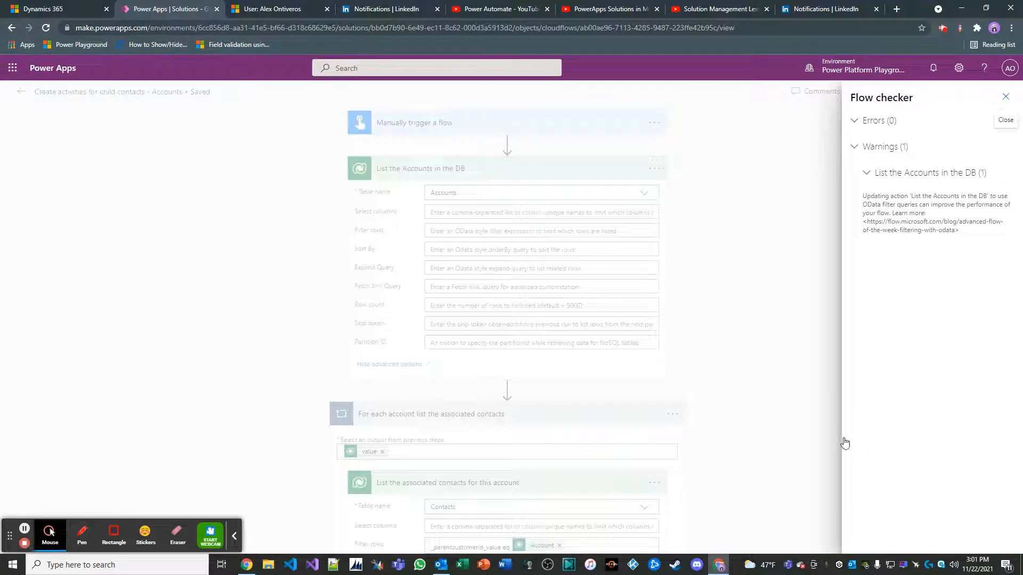
pyautogui.click(1005, 97)
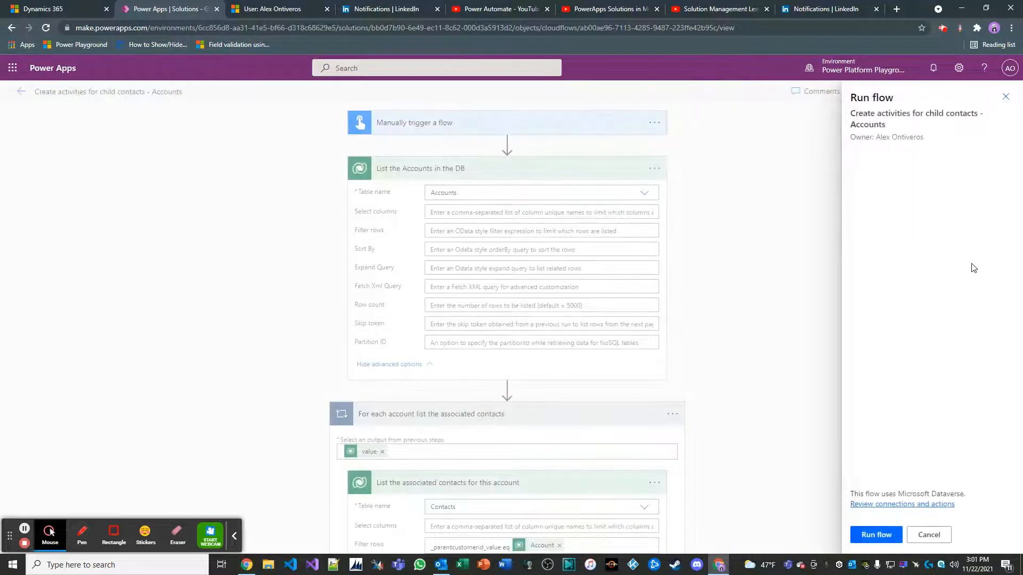
pyautogui.click(872, 537)
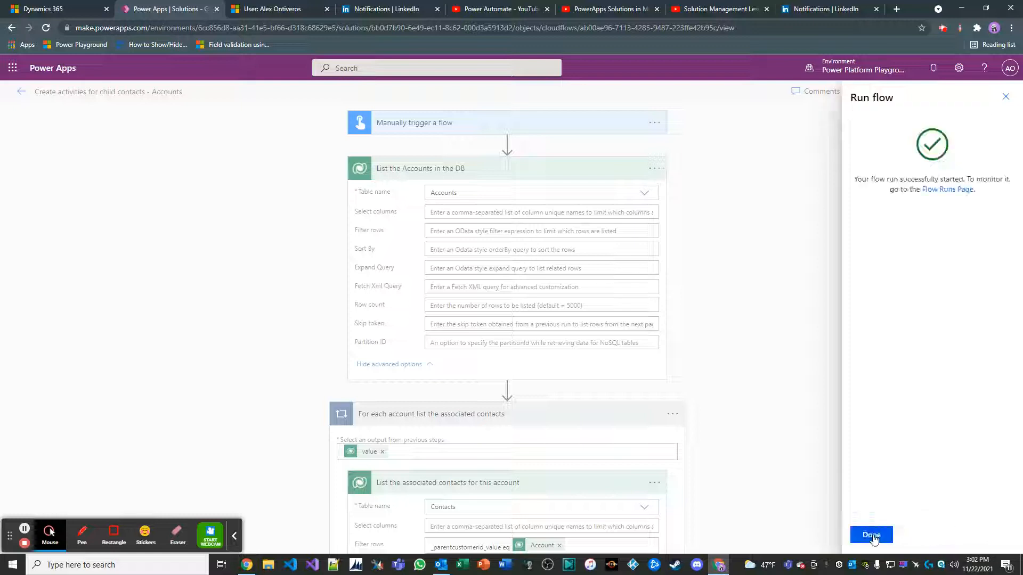
pyautogui.click(871, 536)
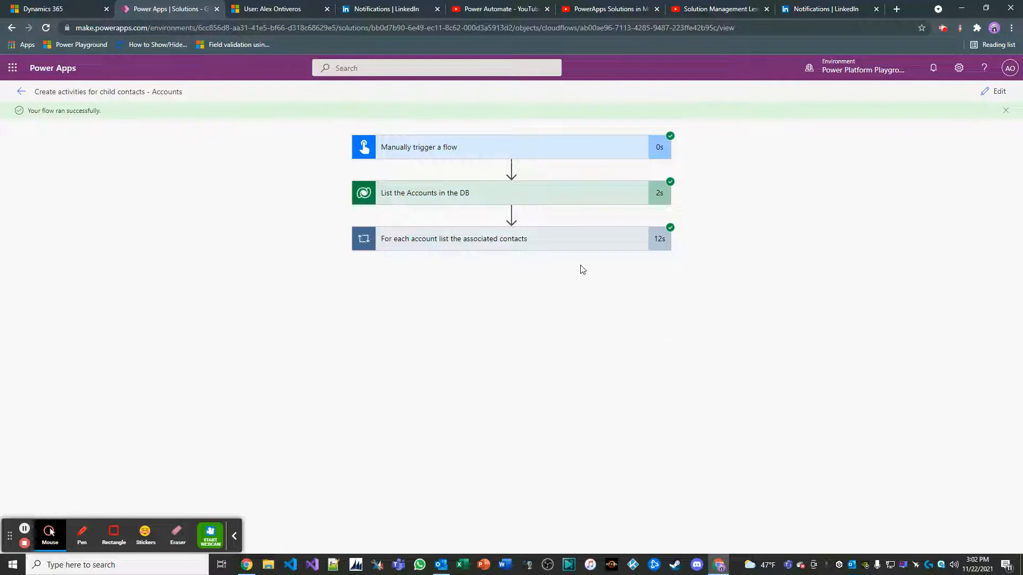
pyautogui.click(575, 242)
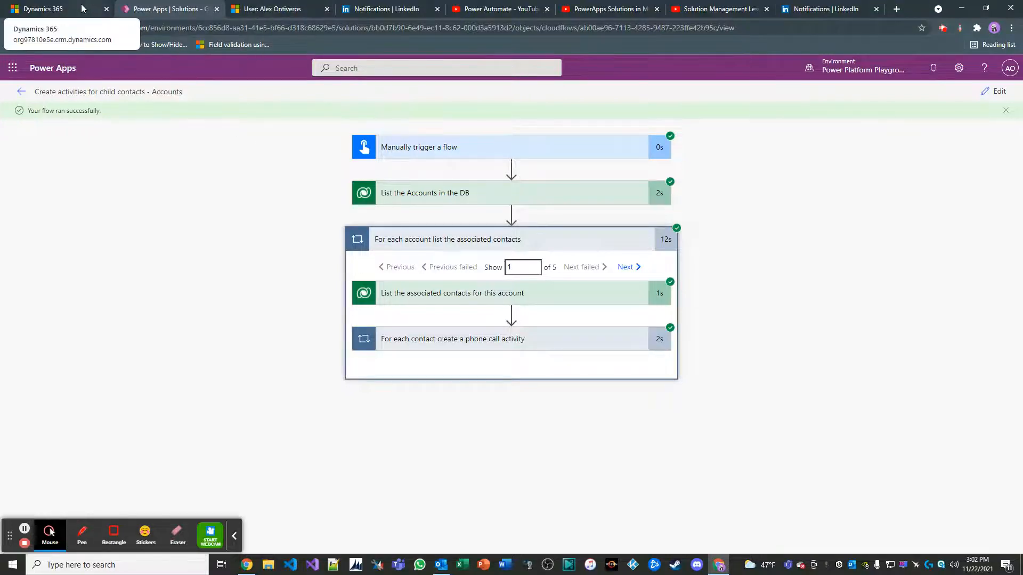
# - Switch to the Dynamics 365 Sales Hub and review the phone call records in My Activities
pyautogui.click(53, 9)
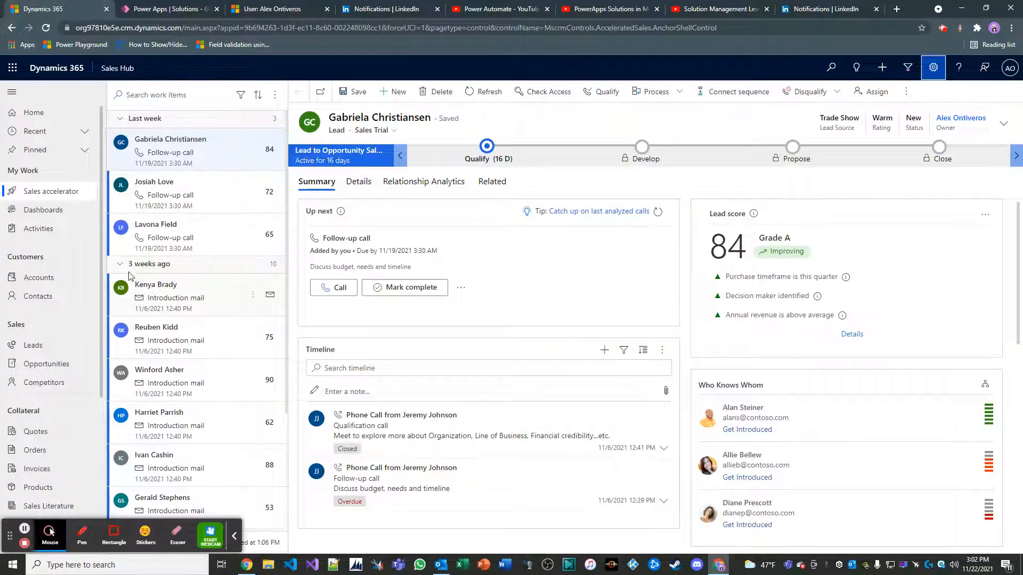
pyautogui.click(75, 234)
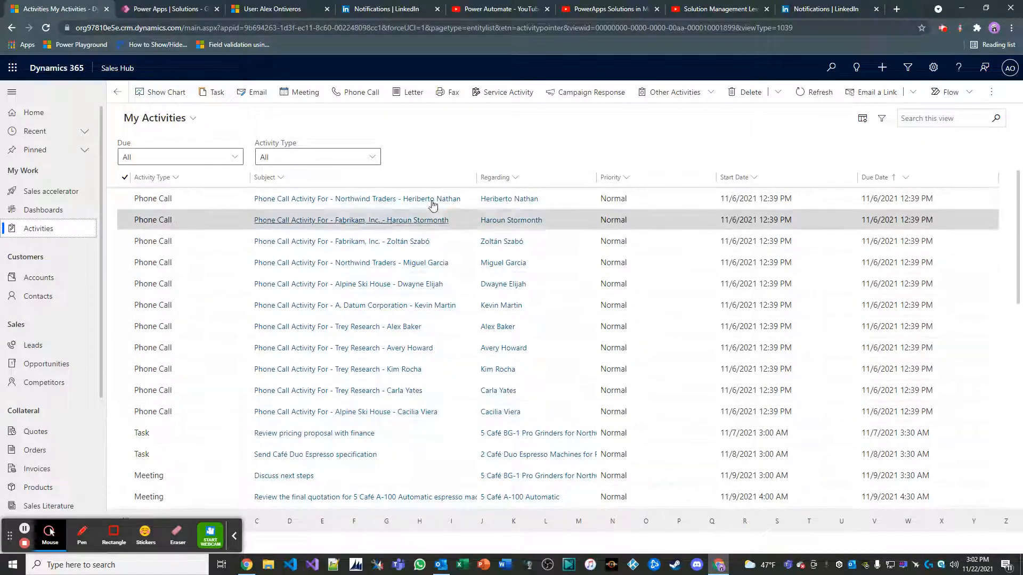
# - Open the first contact in My Active Contacts, dismiss the script error dialog, and expand the phone call entry in the contact's timeline
pyautogui.click(69, 297)
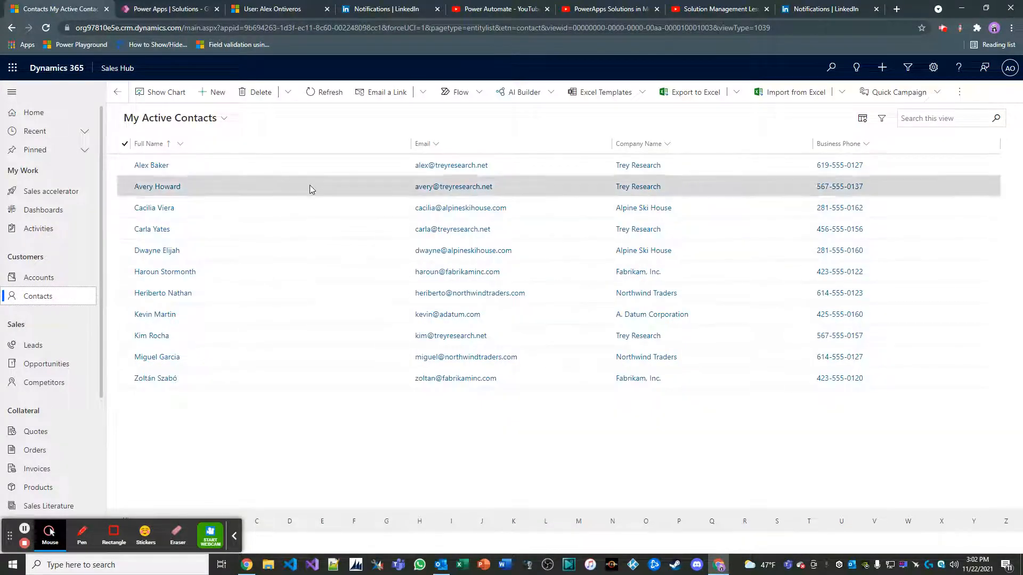
pyautogui.doubleClick(317, 171)
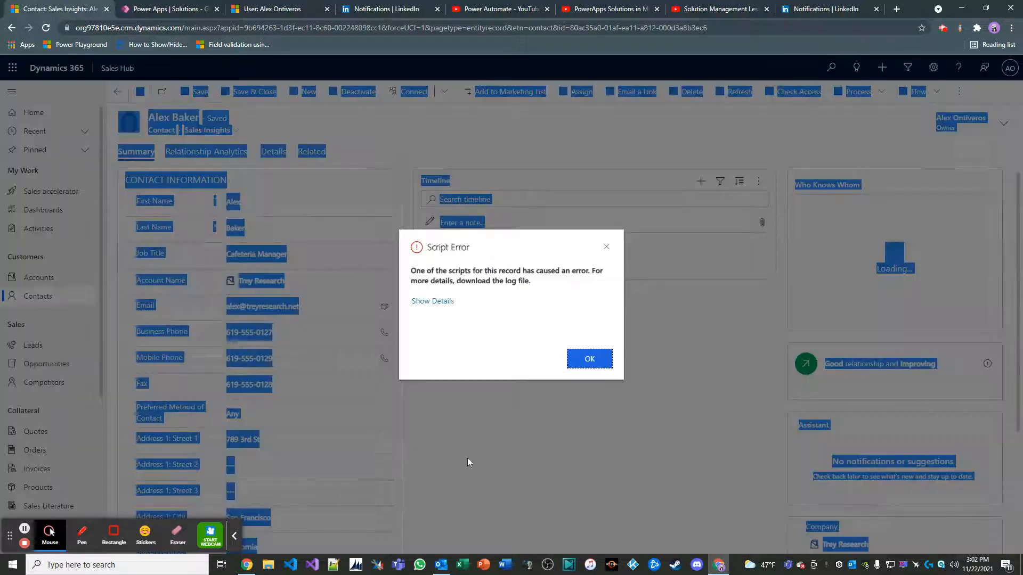
pyautogui.click(599, 359)
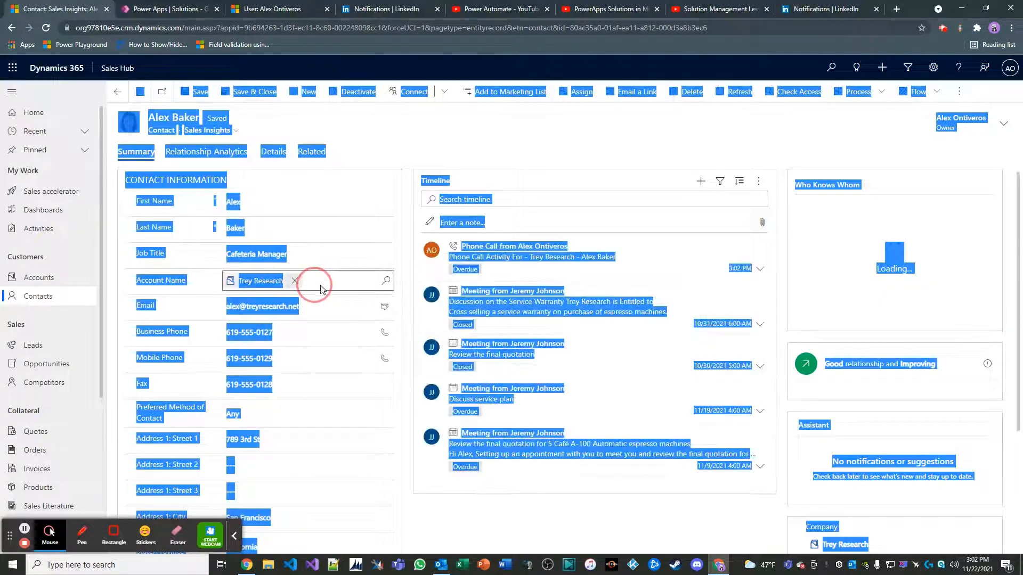
pyautogui.click(212, 286)
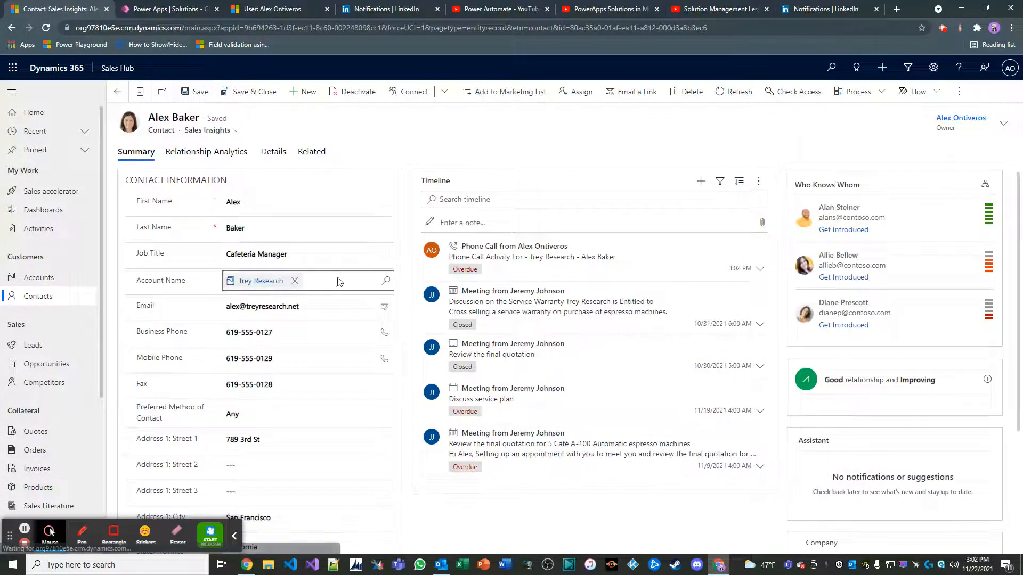
pyautogui.click(590, 266)
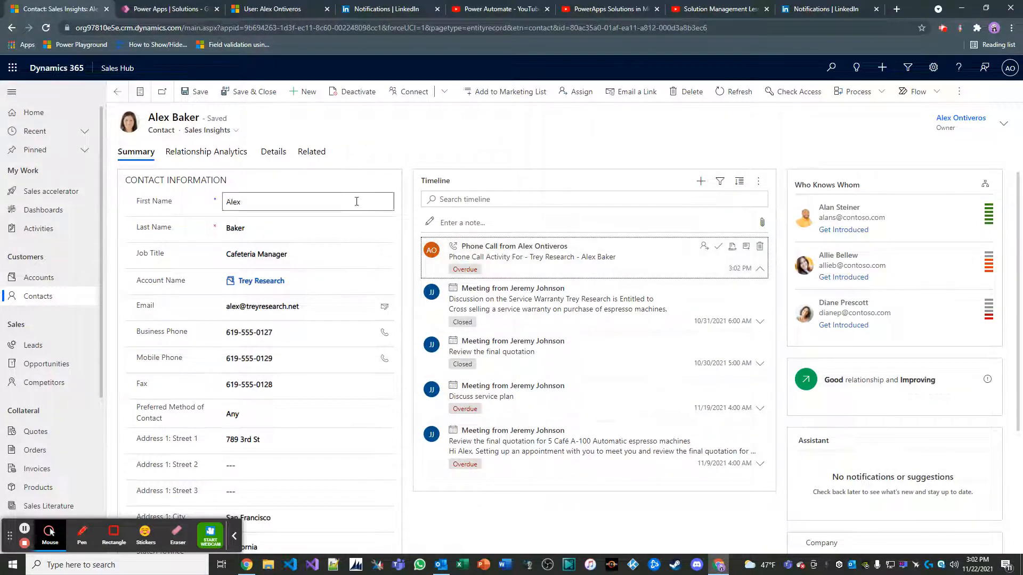
# - Open the phone call activity from the contact's timeline and examine its Call From, Call To, Phone Number and Description fields
pyautogui.doubleClick(742, 257)
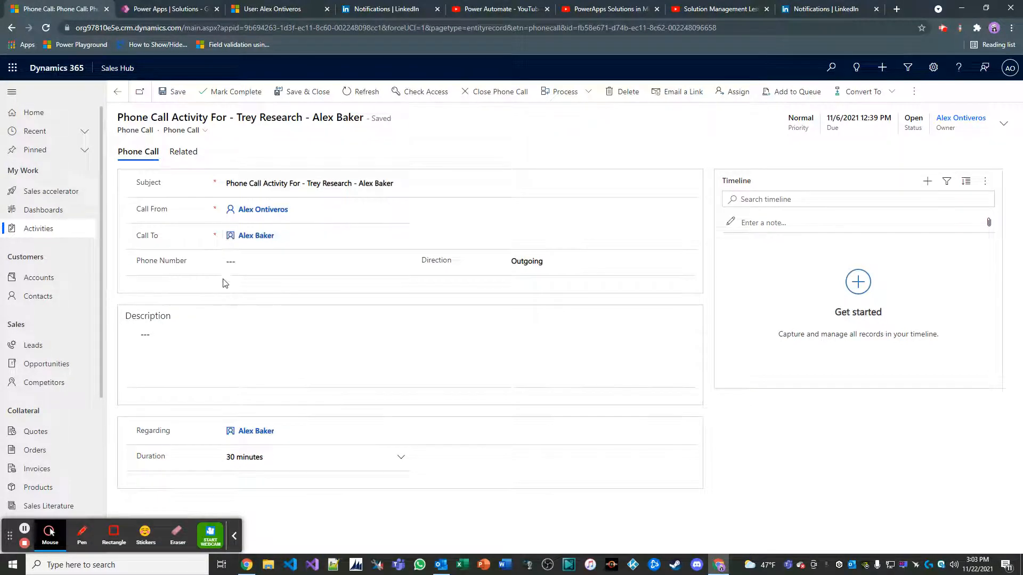
pyautogui.click(230, 268)
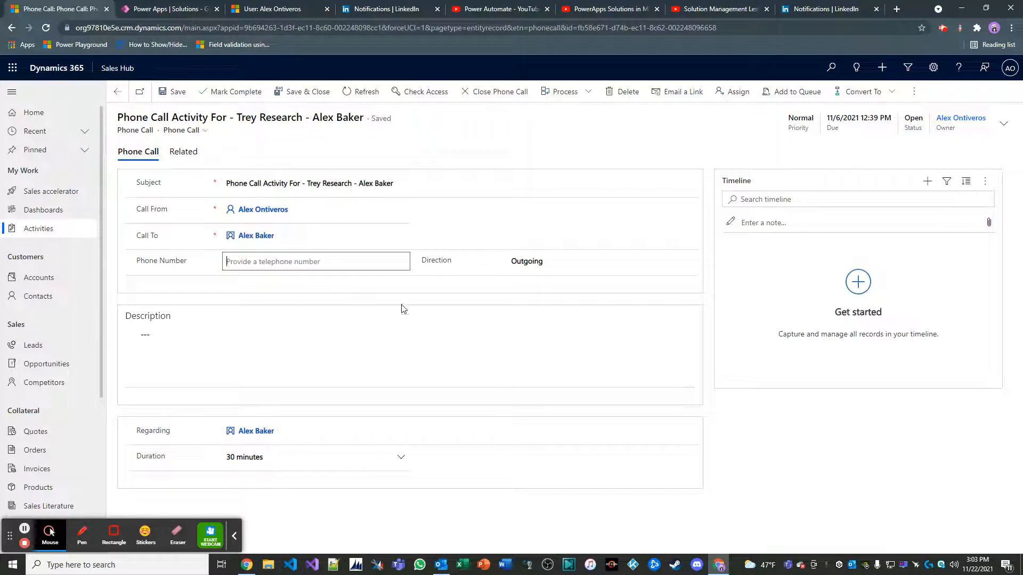
pyautogui.click(252, 358)
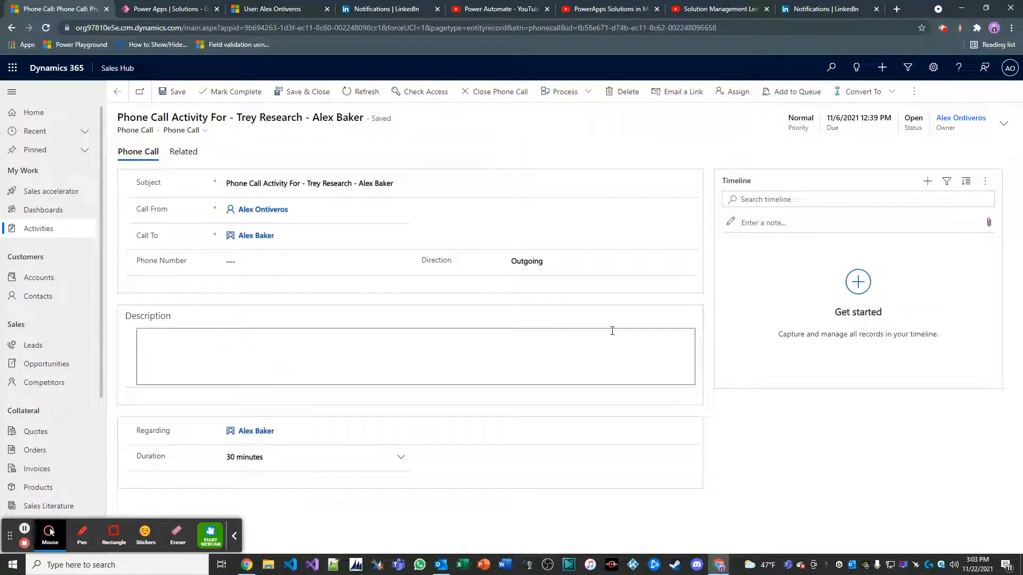